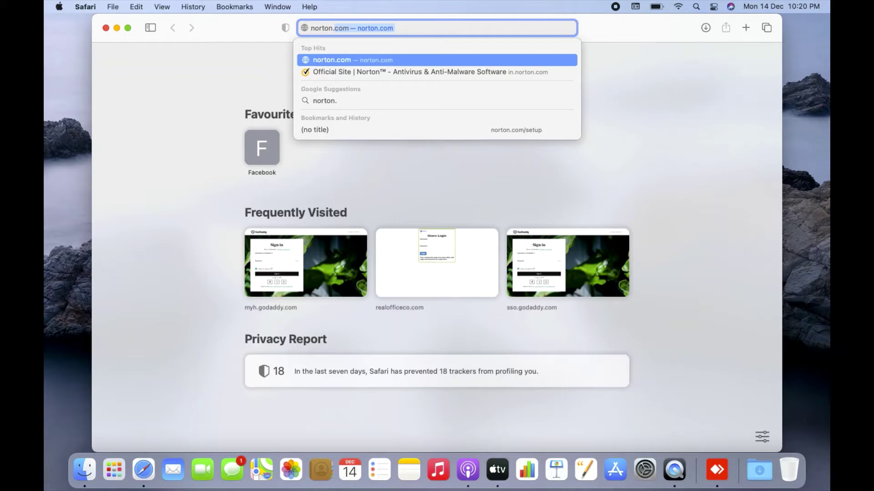
# Step: Go to norton.com/setup and open the sign-in page for returning customers
pyautogui.write('com/')
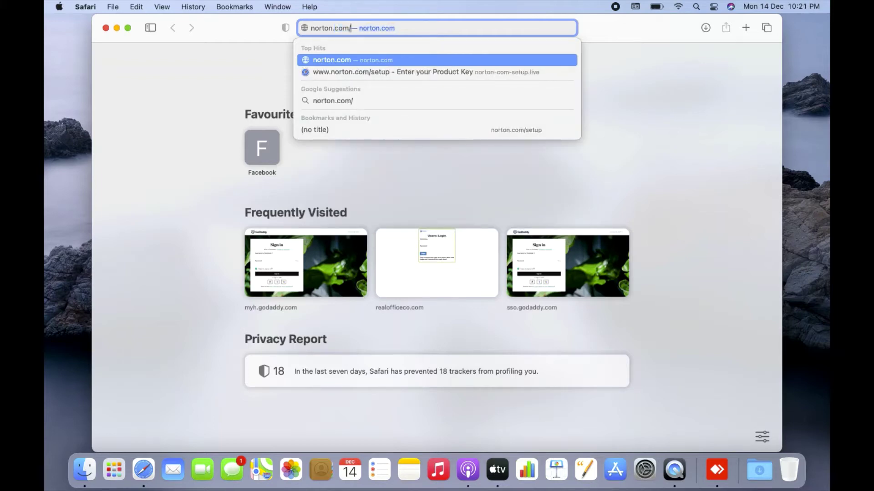
pyautogui.write('setup')
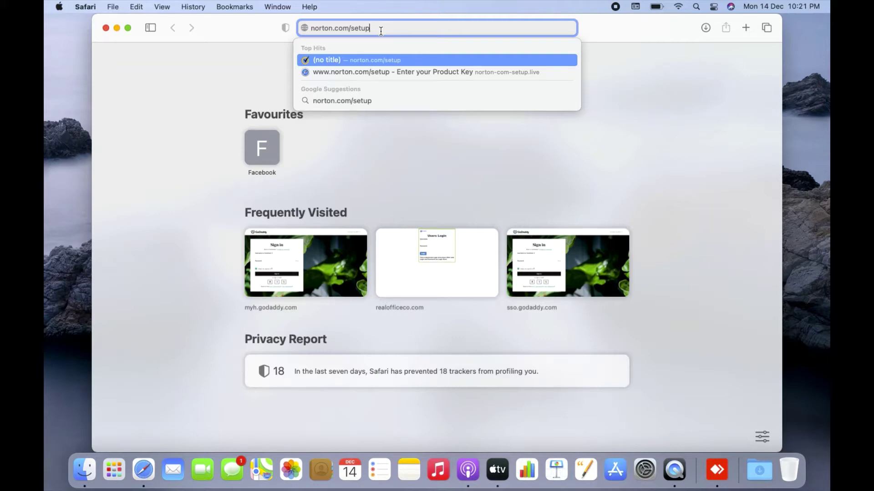
pyautogui.press('Return')
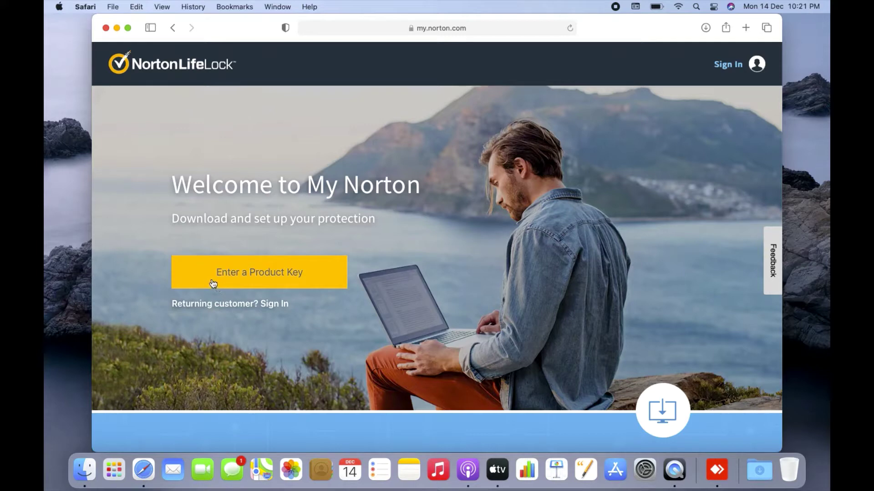
pyautogui.click(286, 304)
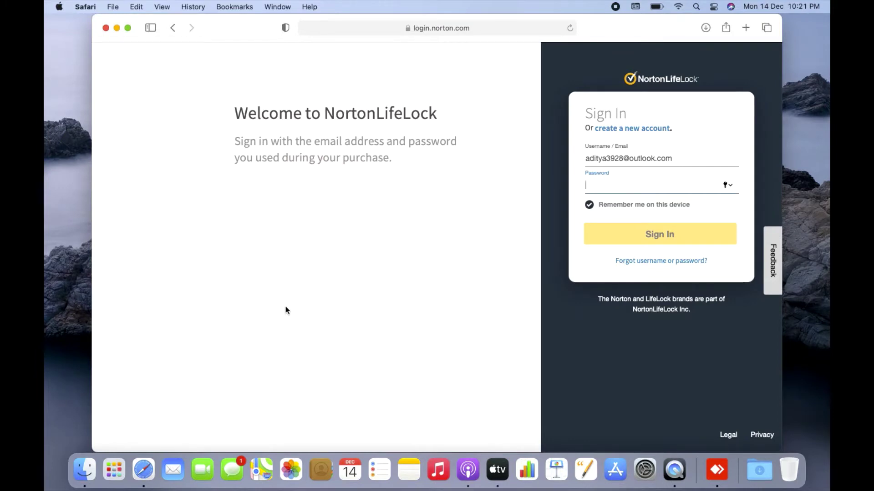
# Step: Open the new-account form and examine its email, password, name and mobile phone fields without filling them in
pyautogui.click(623, 129)
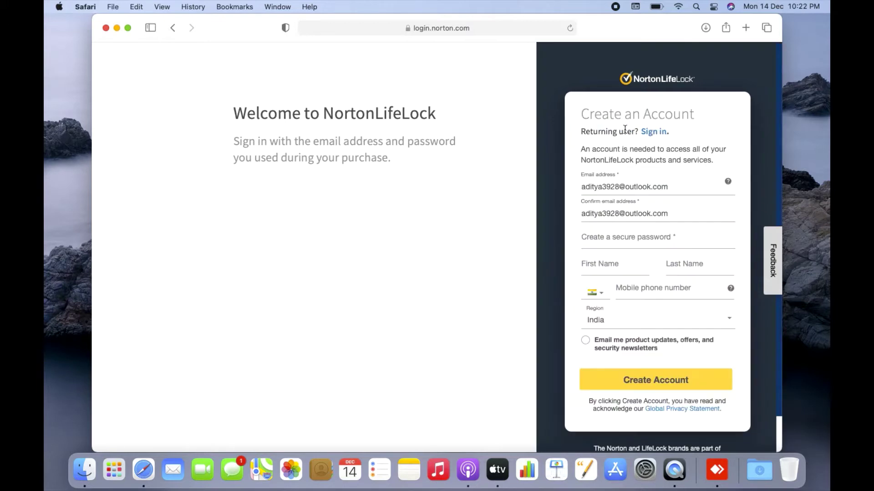
pyautogui.click(655, 192)
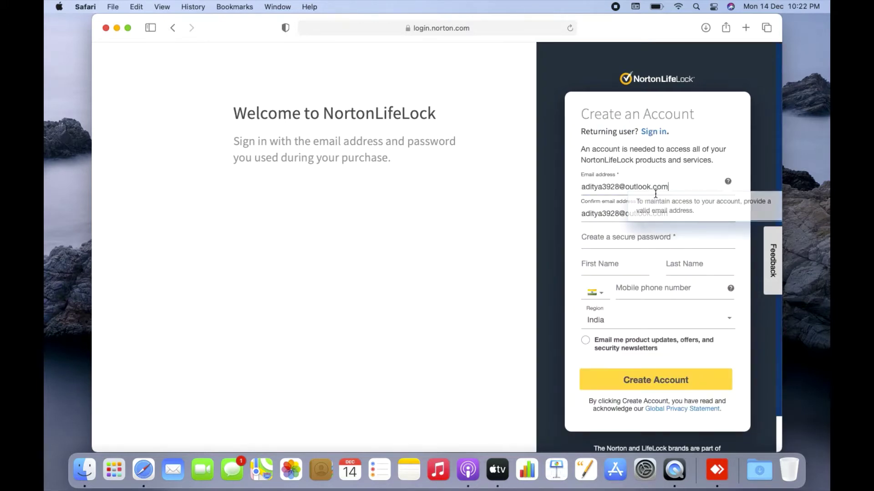
pyautogui.click(617, 241)
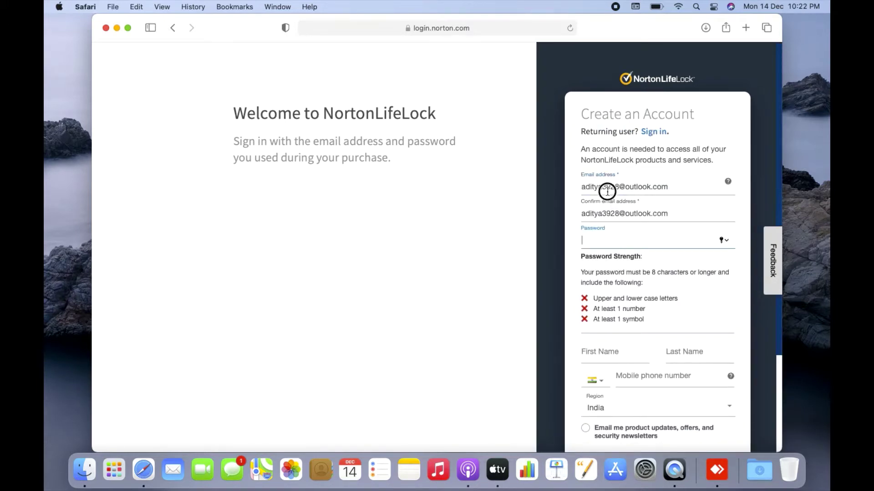
pyautogui.click(608, 191)
pyautogui.click(606, 241)
pyautogui.click(602, 352)
pyautogui.click(688, 356)
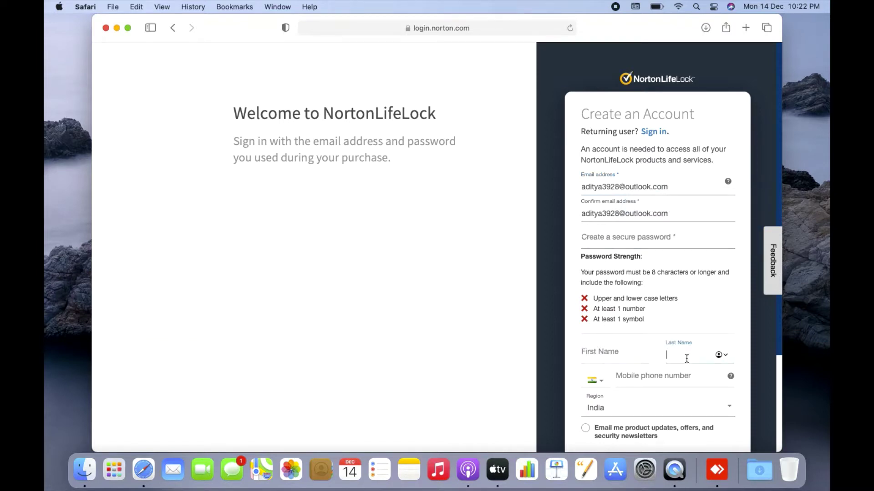
pyautogui.click(667, 378)
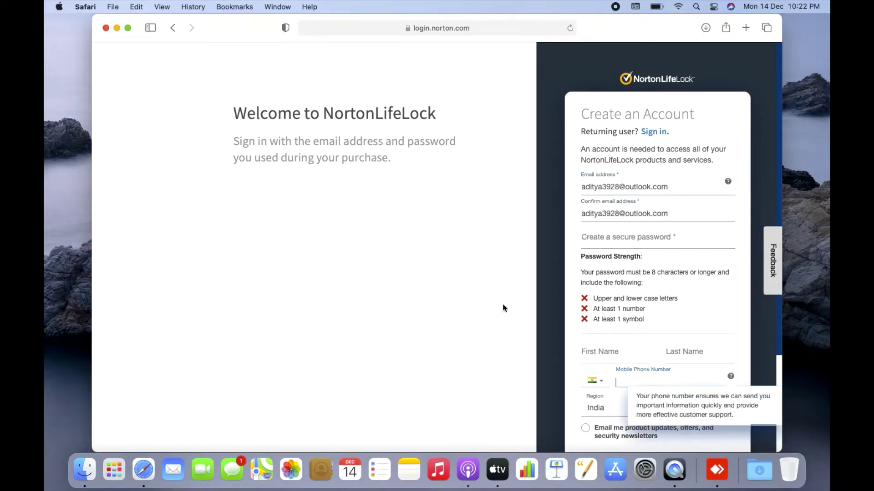
pyautogui.click(464, 272)
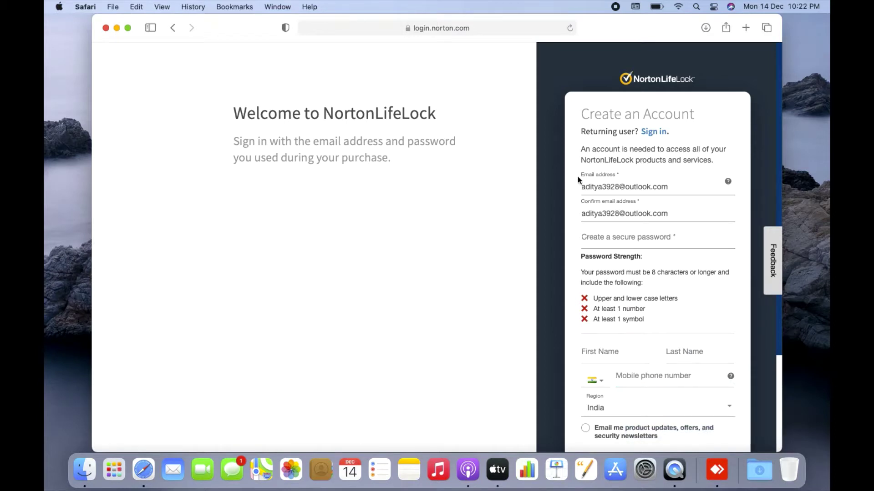
pyautogui.scroll(-2, 682, 387)
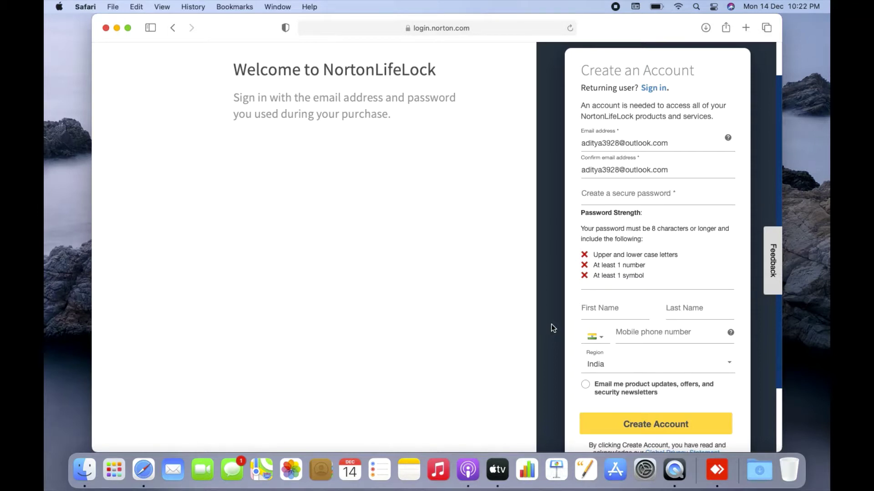
pyautogui.scroll(2, 551, 324)
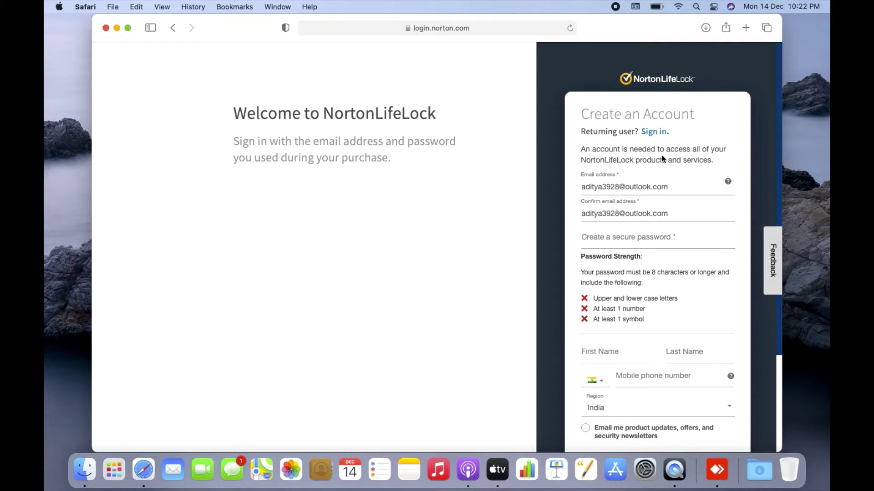
# Step: Return to the sign-in form, enter the account password, sign in, and decline saving the password for now
pyautogui.click(654, 132)
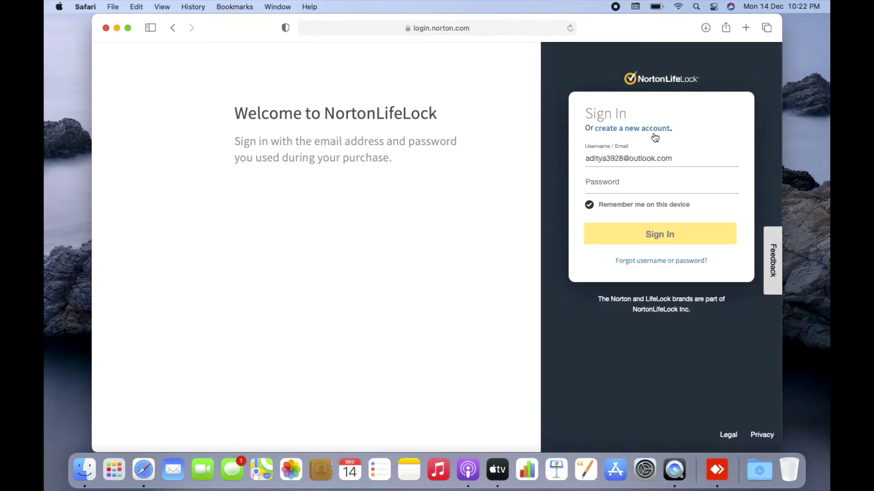
pyautogui.click(603, 182)
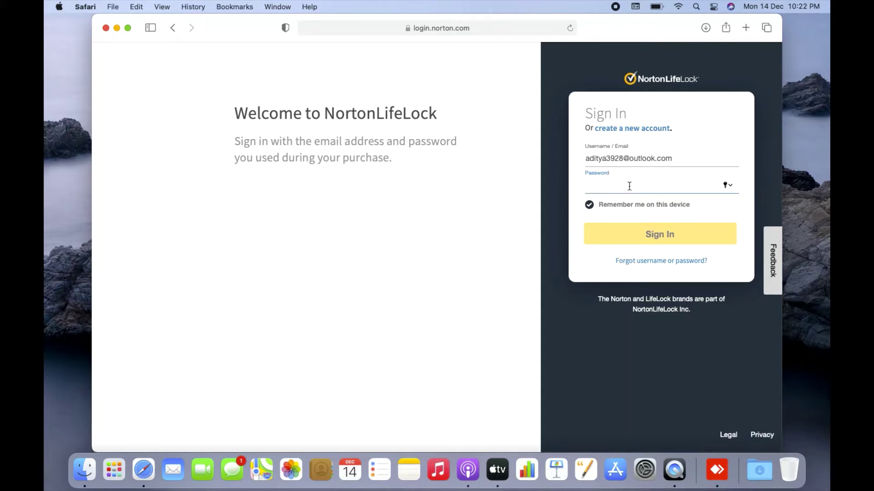
pyautogui.write('•••••••••••')
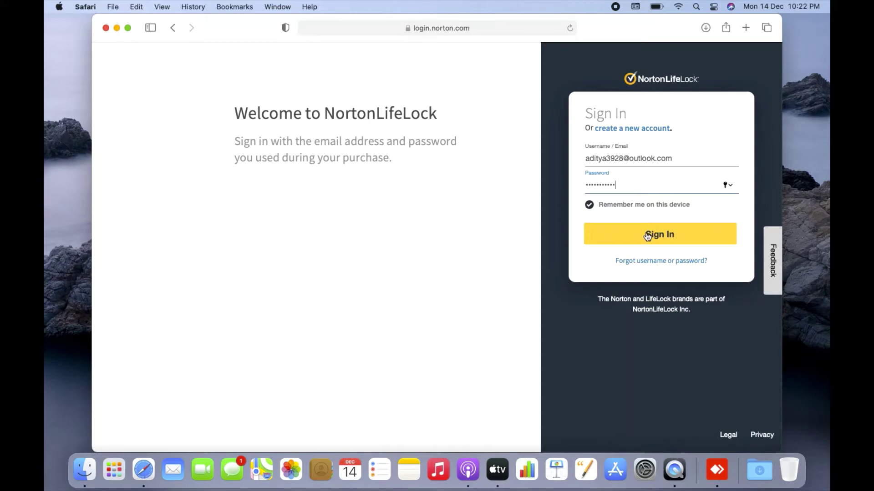
pyautogui.click(647, 235)
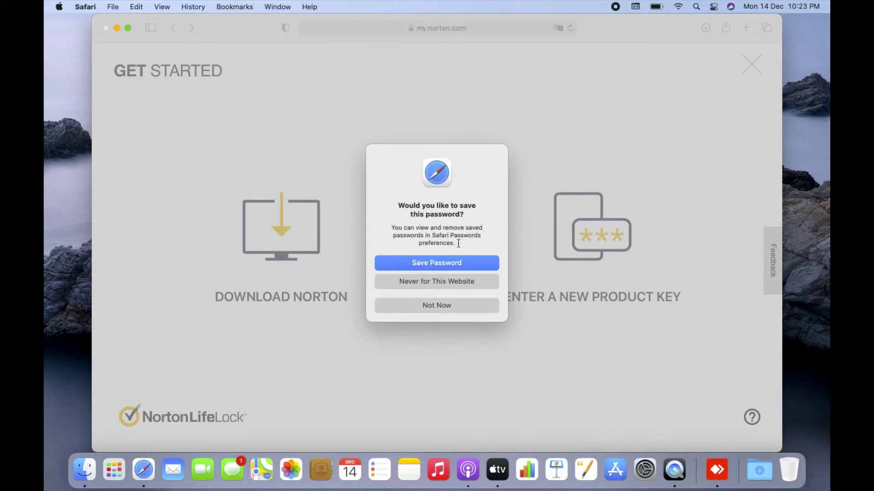
pyautogui.click(445, 308)
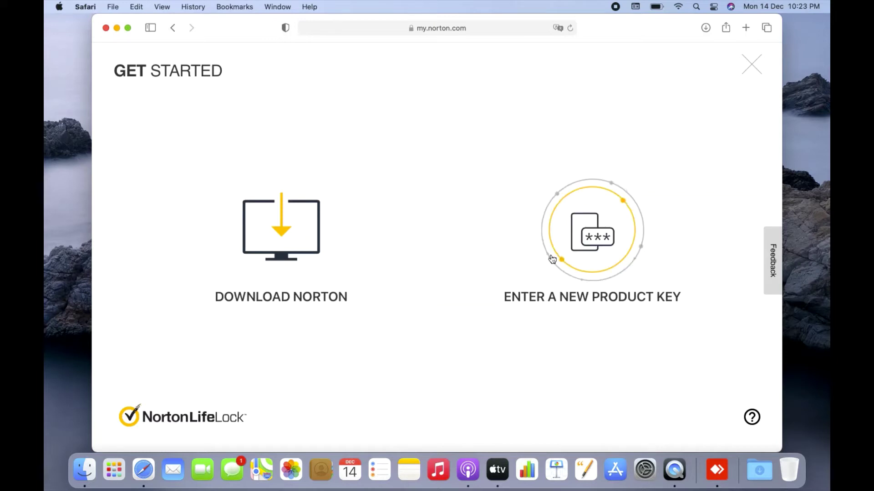
# Step: View the new product key form without entering a key, and open My Subscriptions to check Norton 360 Premium
pyautogui.click(585, 246)
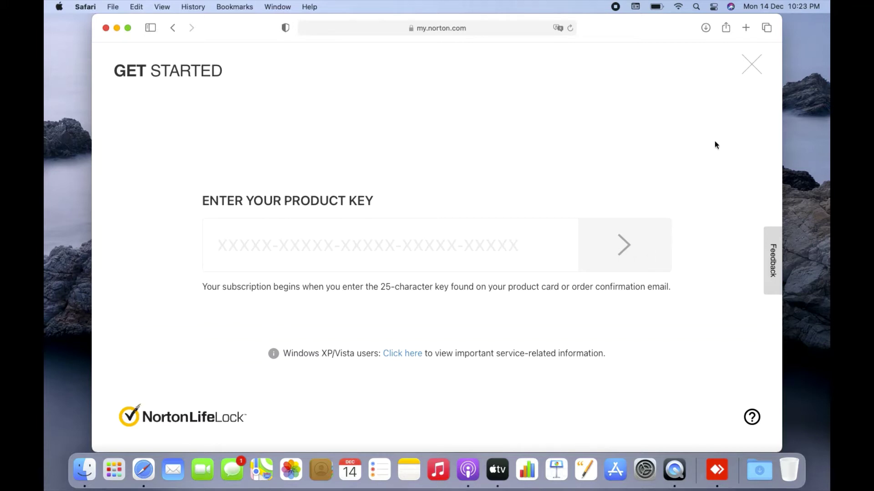
pyautogui.click(751, 66)
pyautogui.click(685, 72)
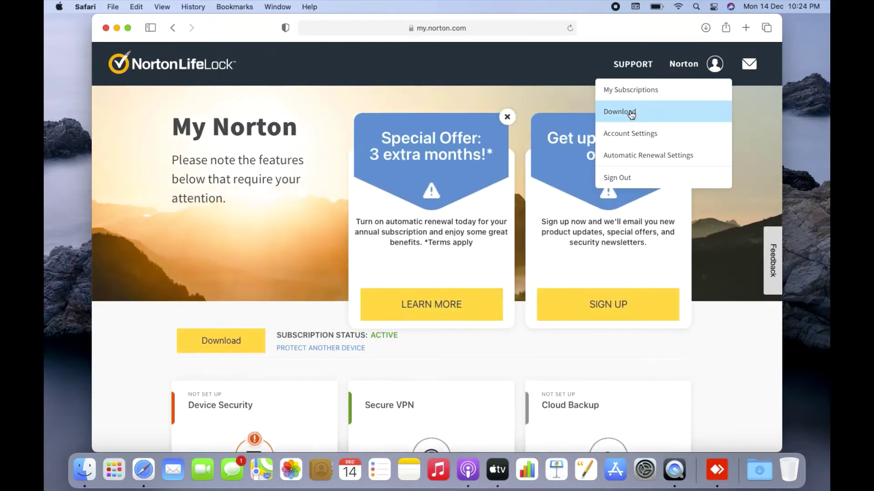
pyautogui.click(632, 94)
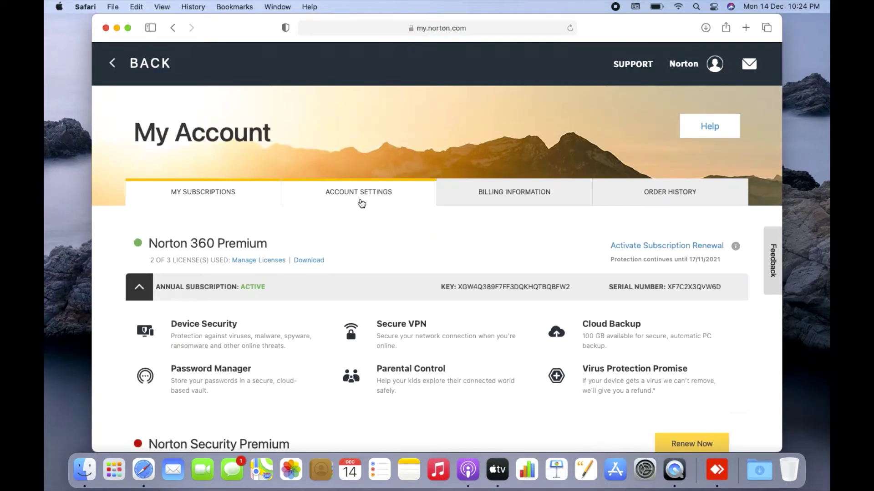
pyautogui.moveTo(150, 244); pyautogui.dragTo(264, 243)
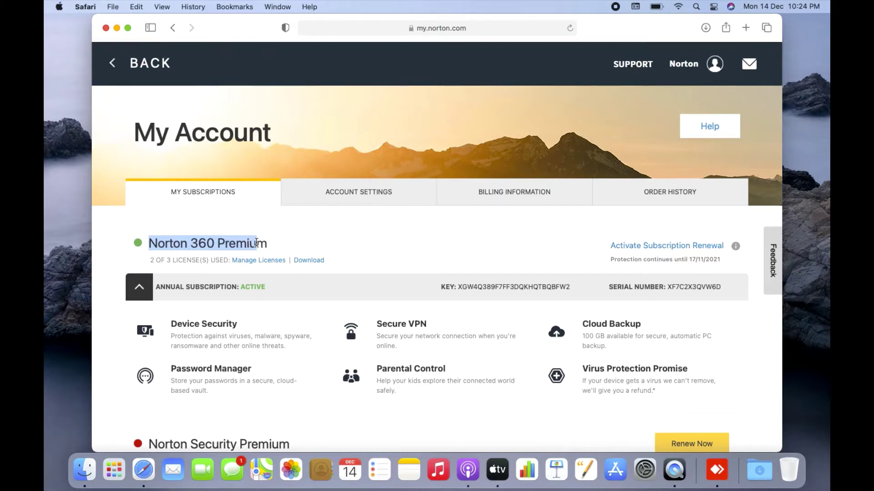
pyautogui.click(174, 260)
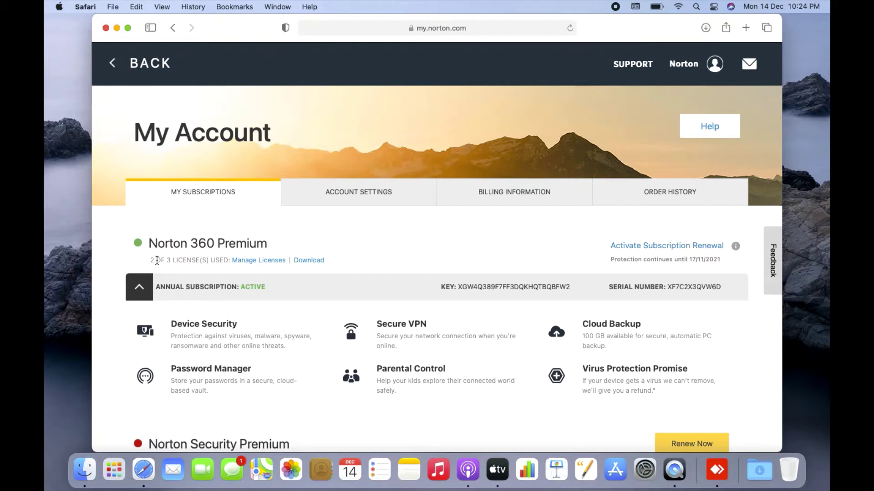
# Step: Agree to the terms and download the Norton 360 Premium installer for this Mac
pyautogui.click(309, 262)
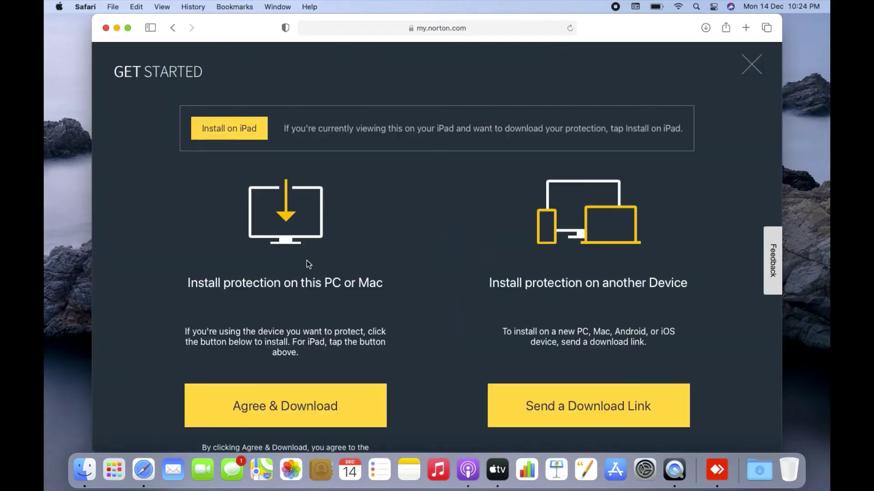
pyautogui.click(229, 403)
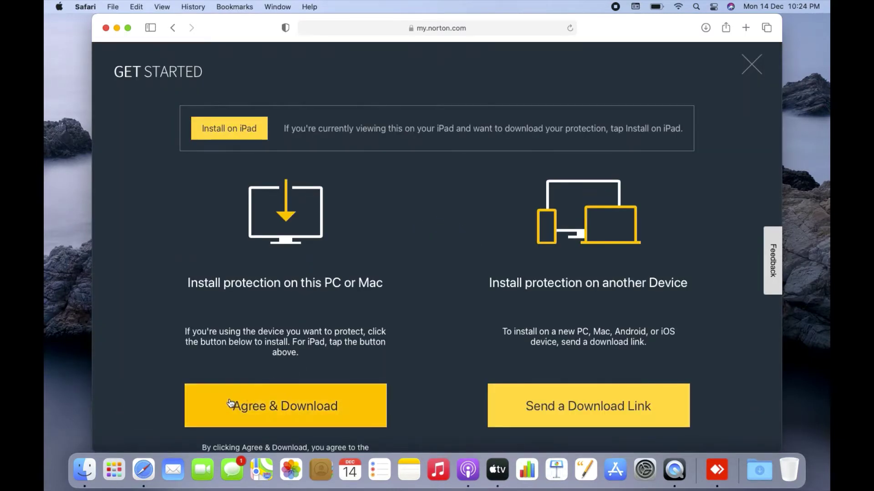
pyautogui.click(277, 410)
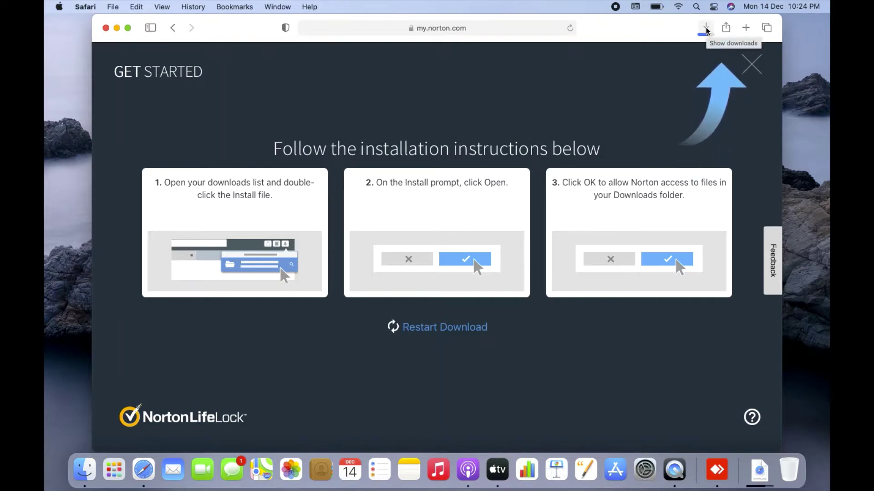
# Step: Launch the downloaded Install Norton 360 app, allow it to open, and start the installation
pyautogui.click(706, 30)
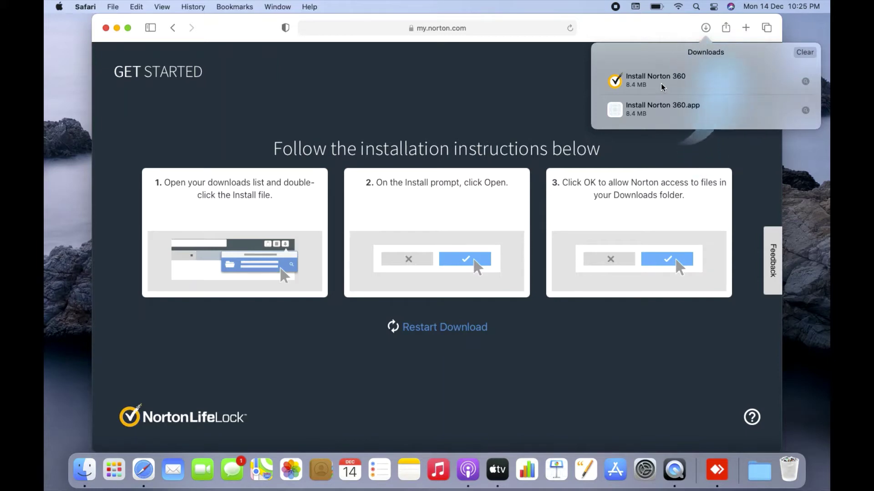
pyautogui.doubleClick(663, 86)
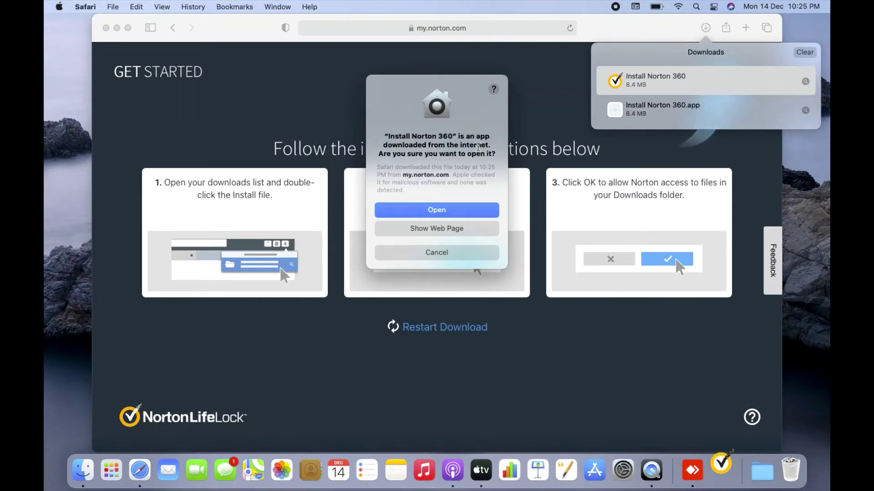
pyautogui.click(428, 210)
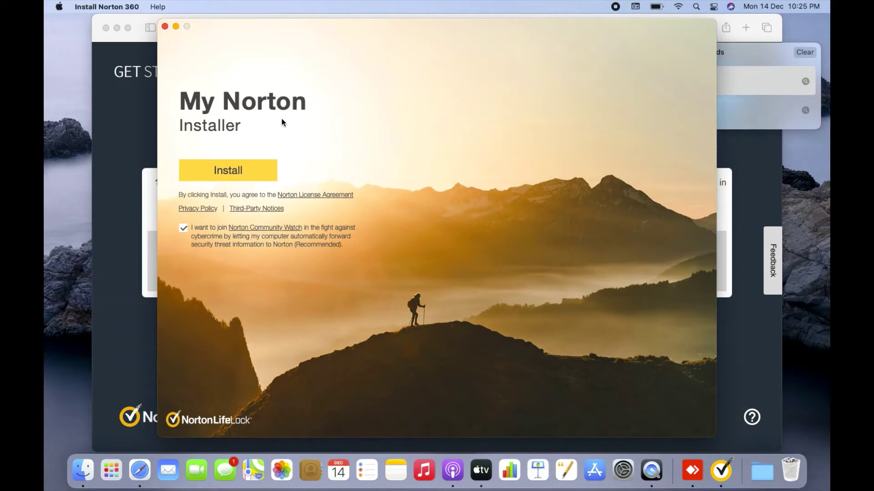
pyautogui.click(225, 178)
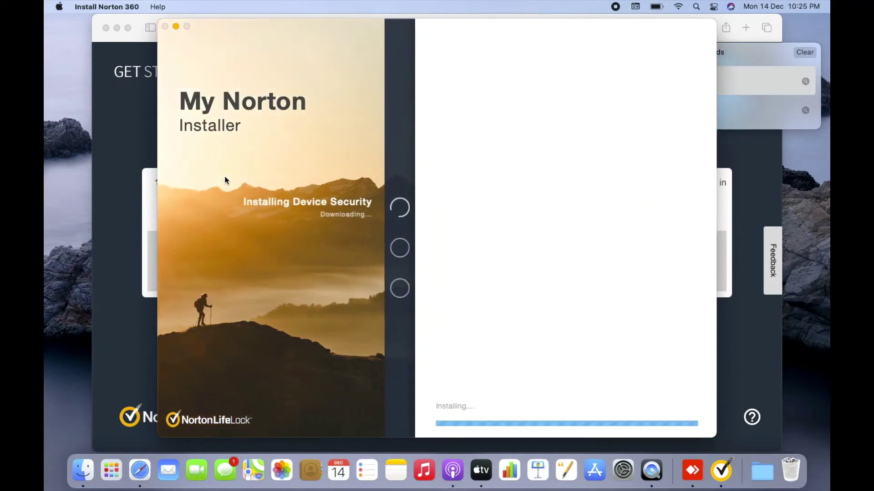
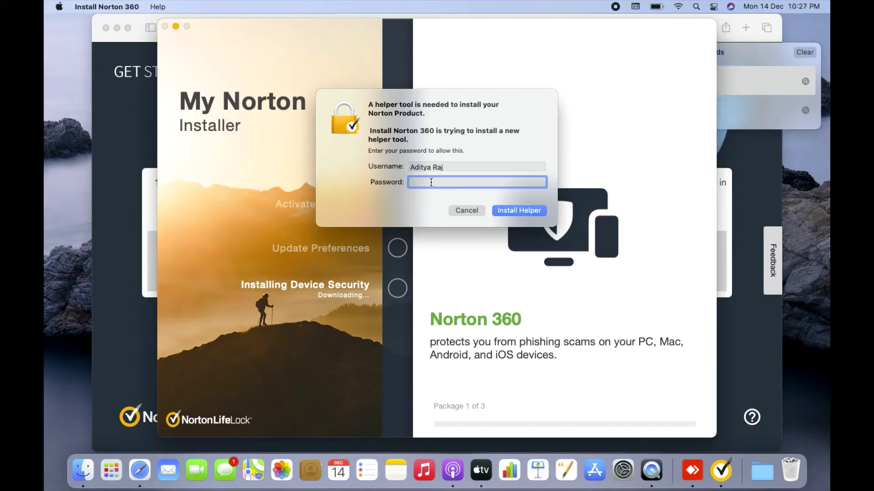
# Step: Authorize the installer's helper tool with the Mac account password, and close the browser window once installation finishes
pyautogui.write('•••')
pyautogui.click(520, 211)
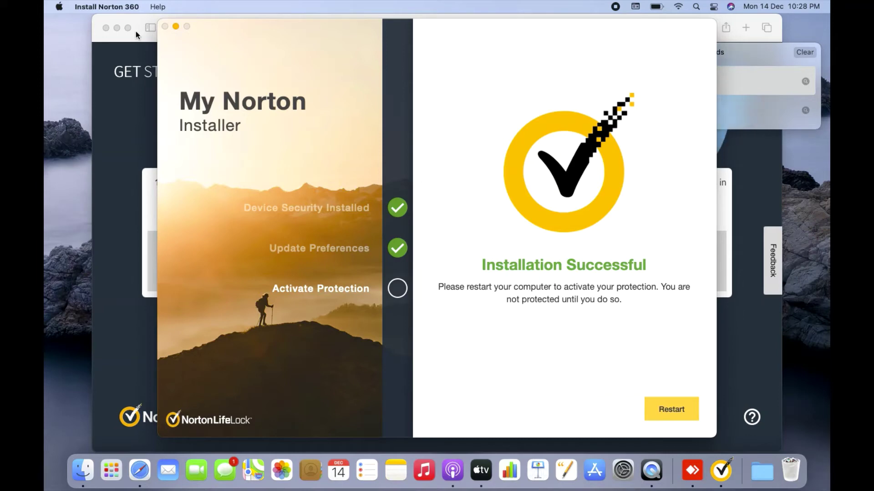
pyautogui.click(107, 28)
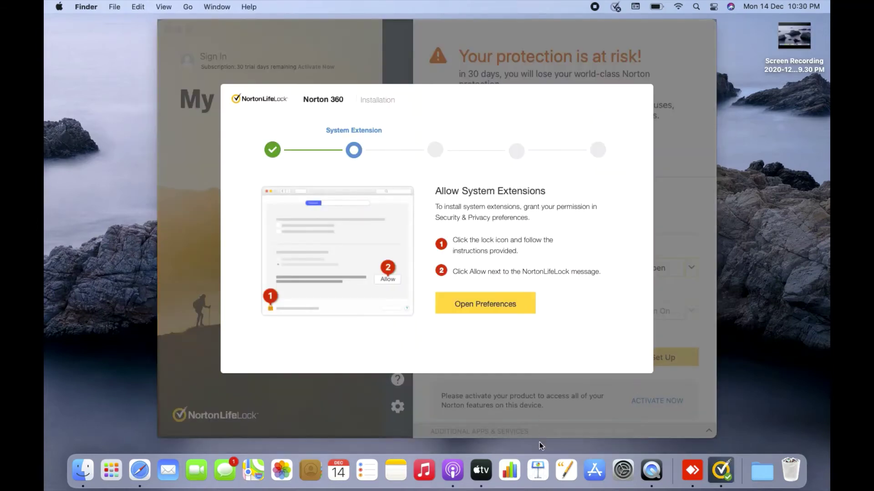
pyautogui.click(655, 480)
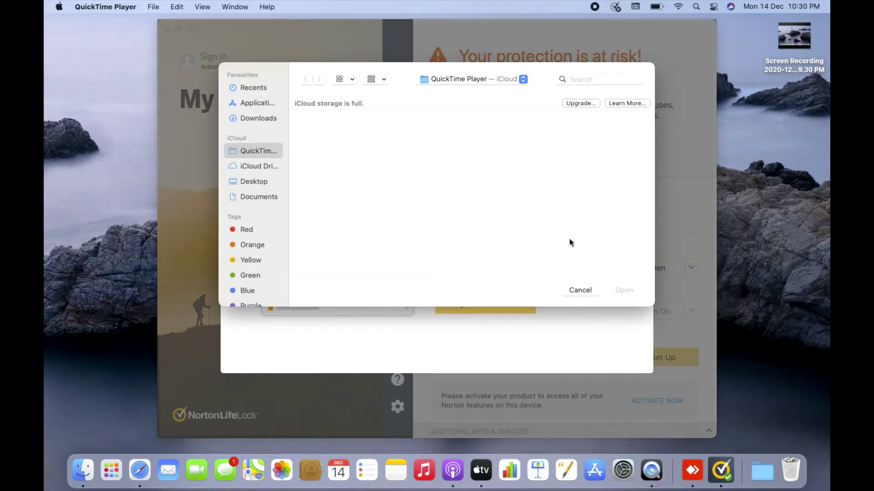
pyautogui.click(580, 291)
pyautogui.click(591, 331)
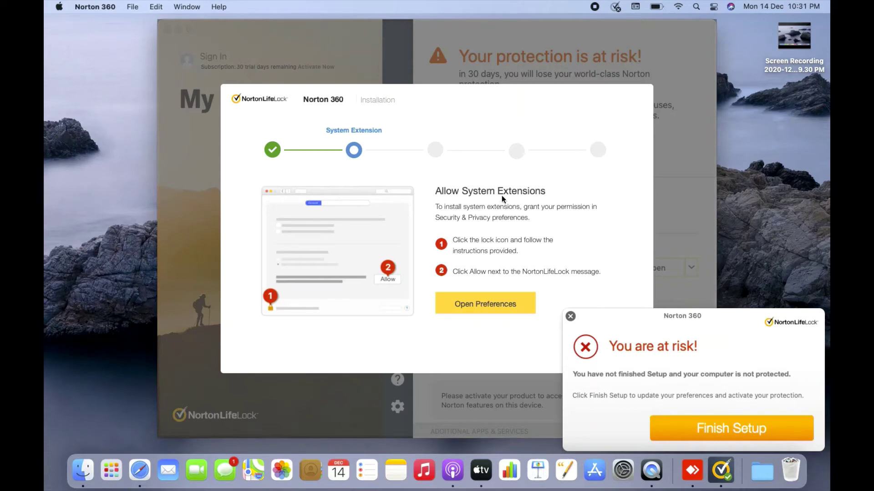
# Step: Open the Security & Privacy preferences from Norton's Allow System Extensions stage and dismiss the Norton 360 risk notification
pyautogui.click(493, 308)
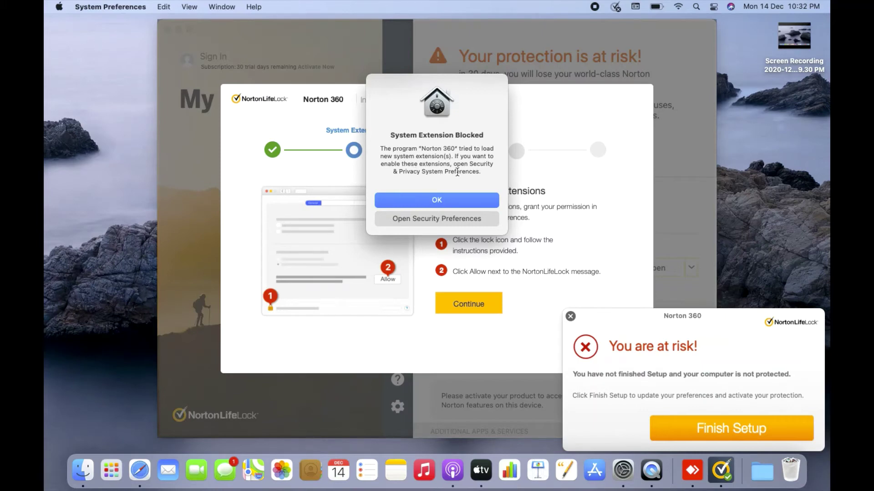
pyautogui.click(436, 219)
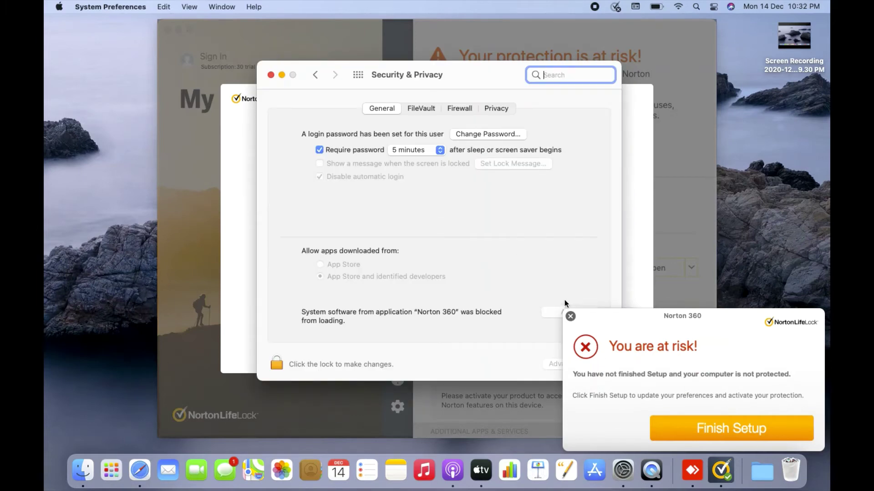
pyautogui.click(569, 316)
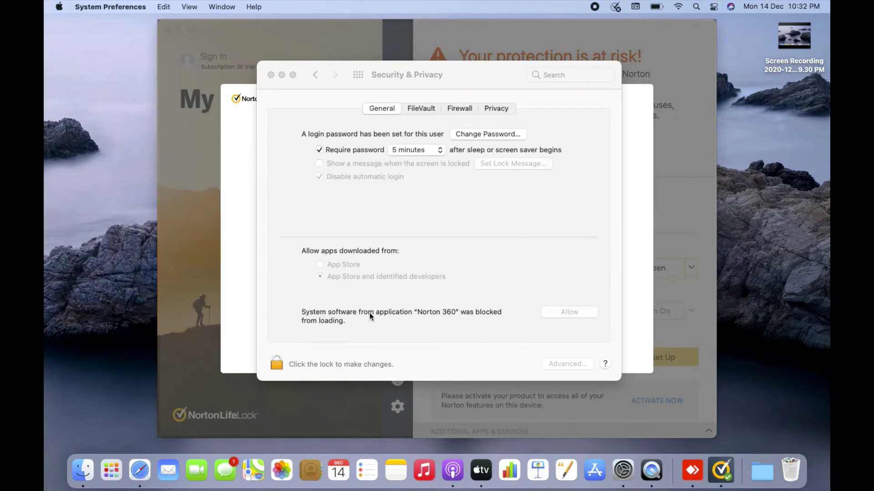
pyautogui.click(570, 312)
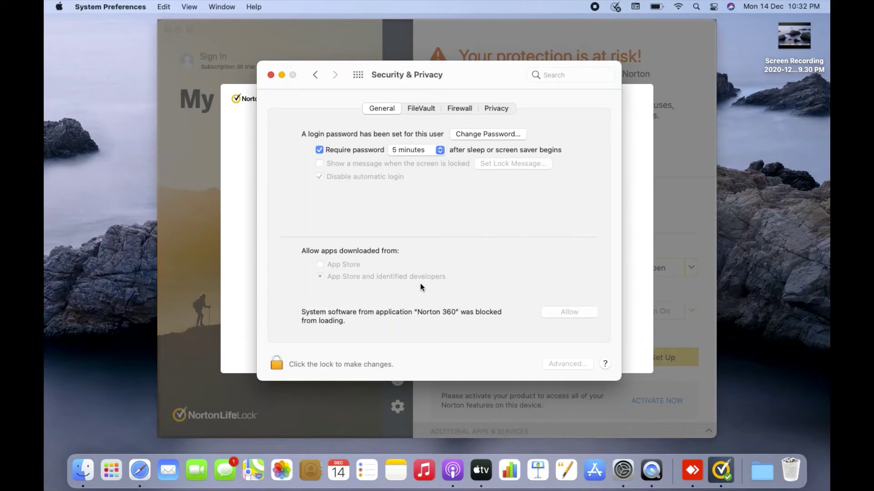
# Step: Unlock Security & Privacy with the Mac account password, allow the blocked Norton 360 system software, and relock and close the preferences
pyautogui.click(276, 364)
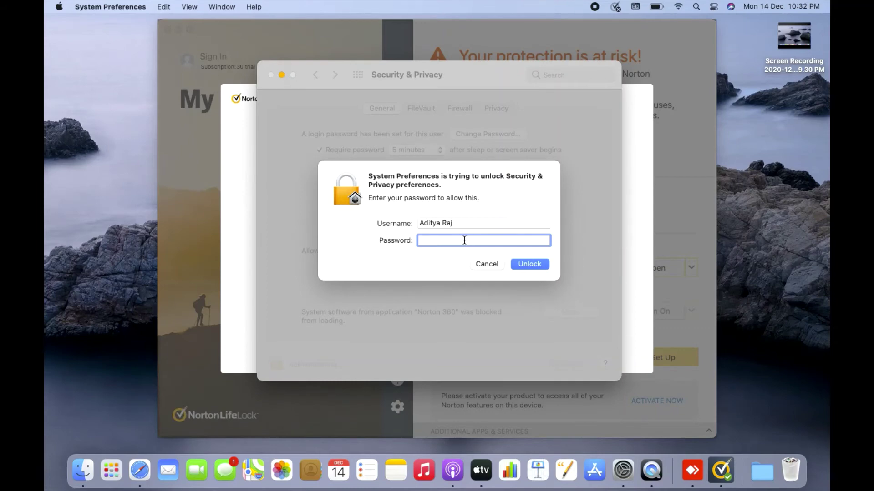
pyautogui.write('••••')
pyautogui.click(523, 264)
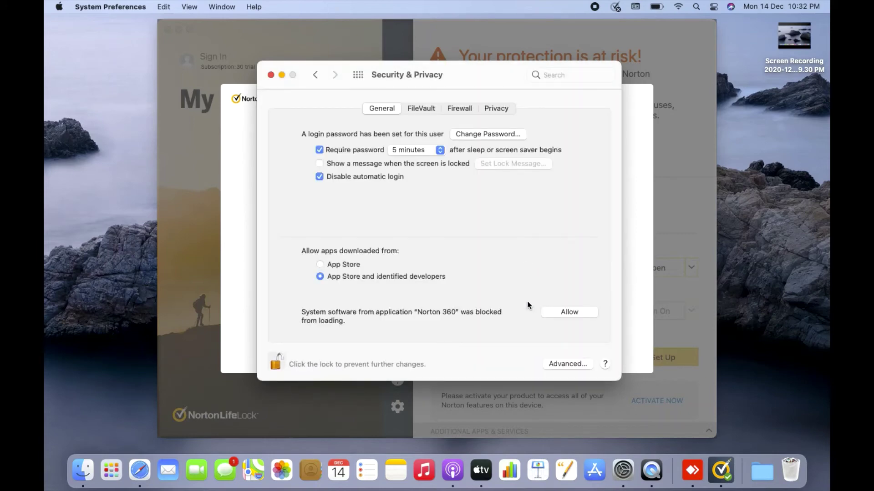
pyautogui.click(555, 312)
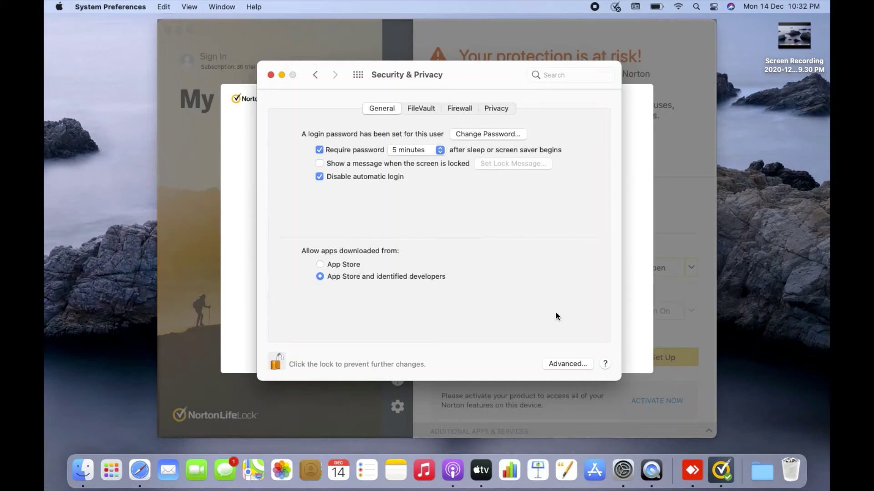
pyautogui.click(278, 366)
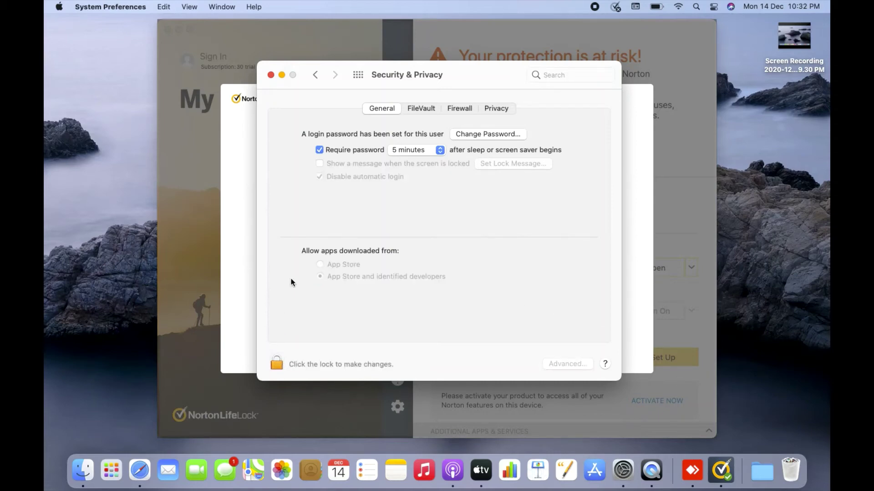
pyautogui.click(271, 75)
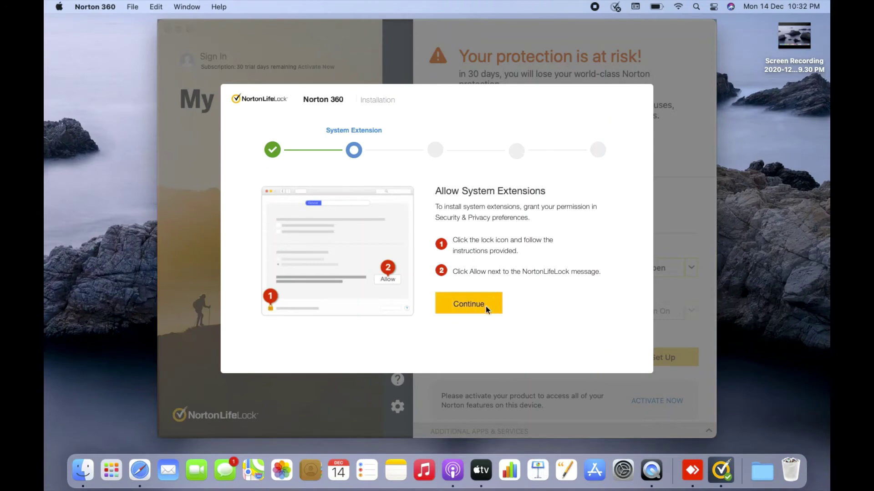
# Step: Continue the Norton 360 setup to Network Monitoring and allow it to filter network content
pyautogui.click(471, 303)
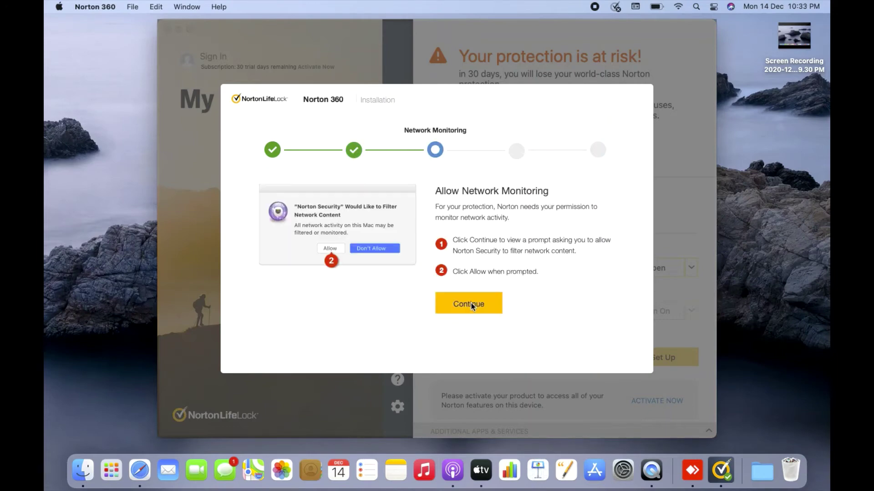
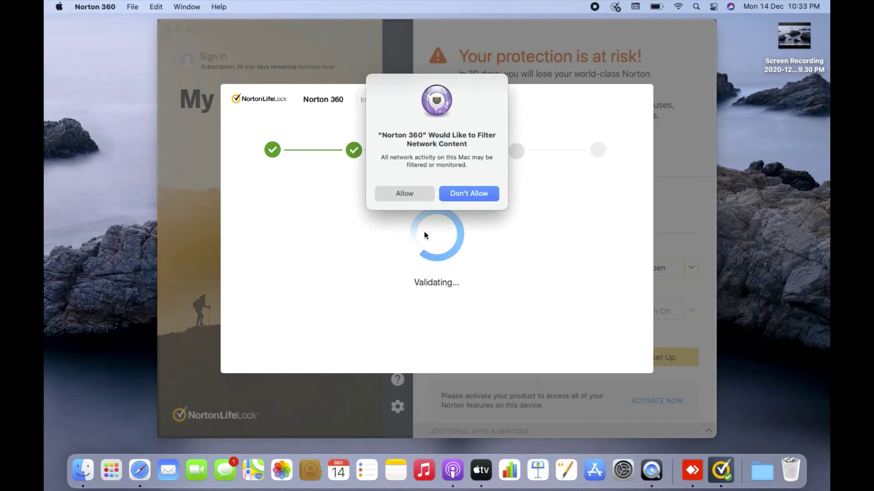
pyautogui.click(412, 194)
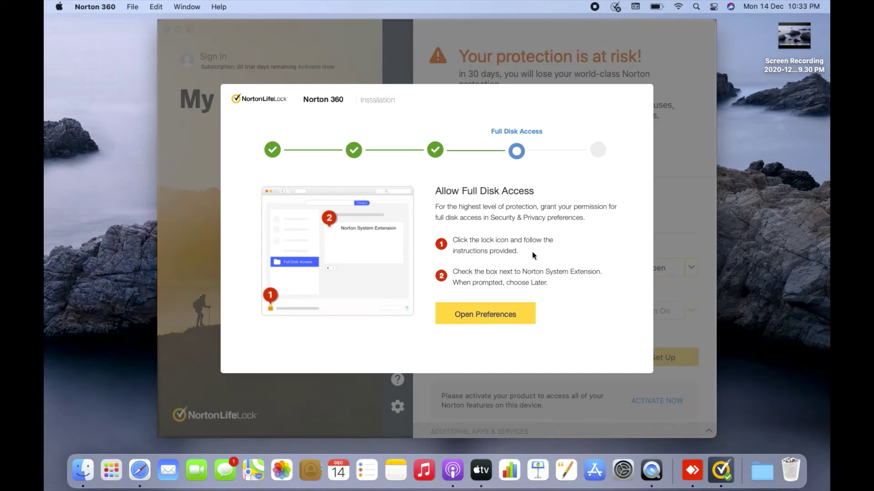
# Step: Open the Full Disk Access preferences, unlock them with the Mac account password, and grant access to Install Norton 360 and Norton System Extension
pyautogui.click(482, 317)
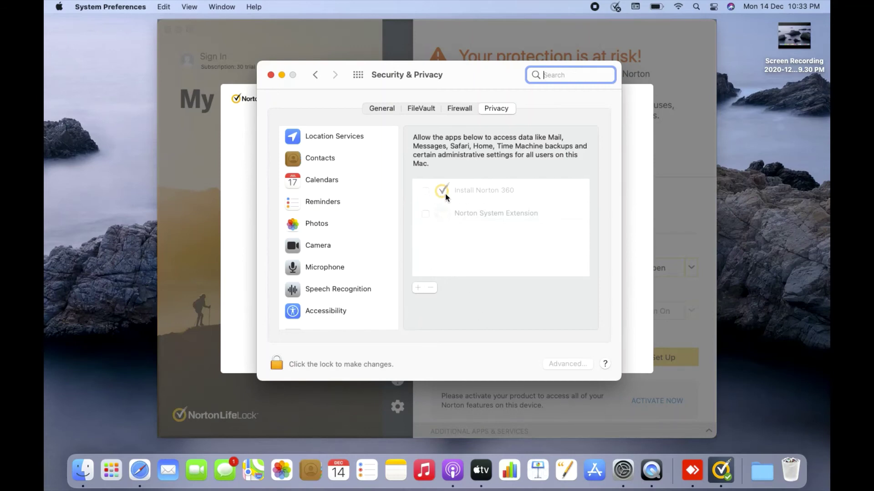
pyautogui.click(491, 198)
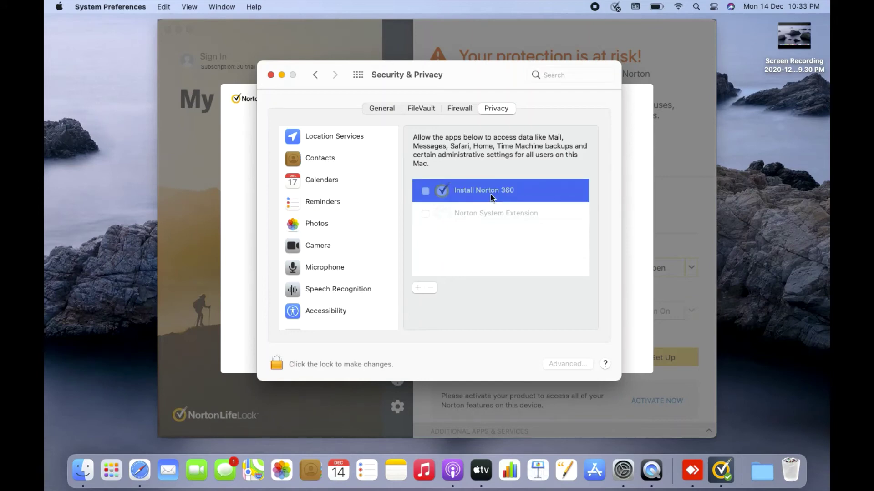
pyautogui.click(488, 214)
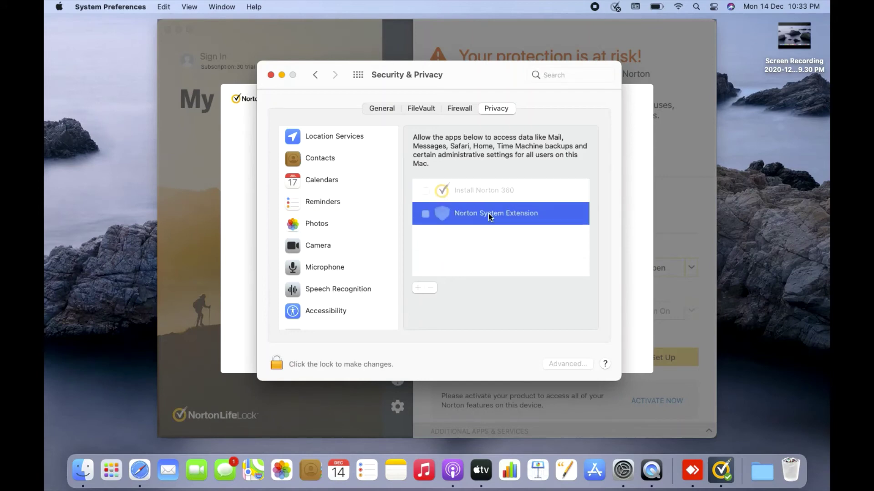
pyautogui.click(477, 198)
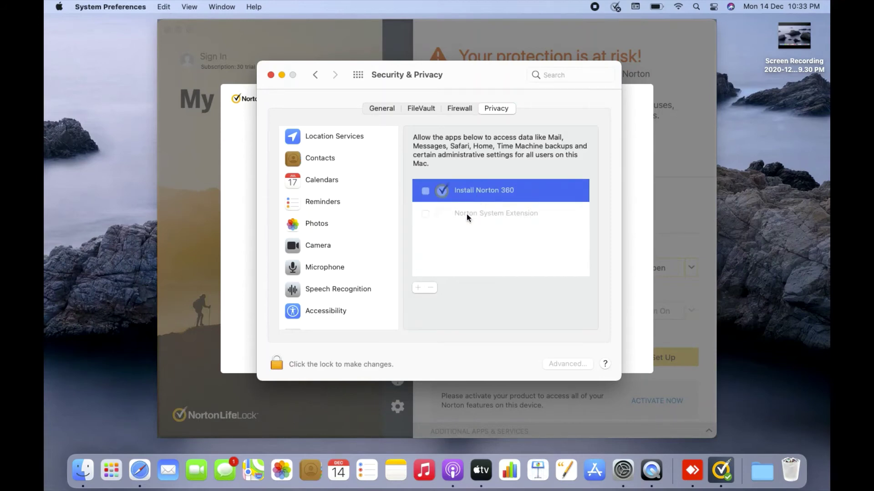
pyautogui.click(284, 365)
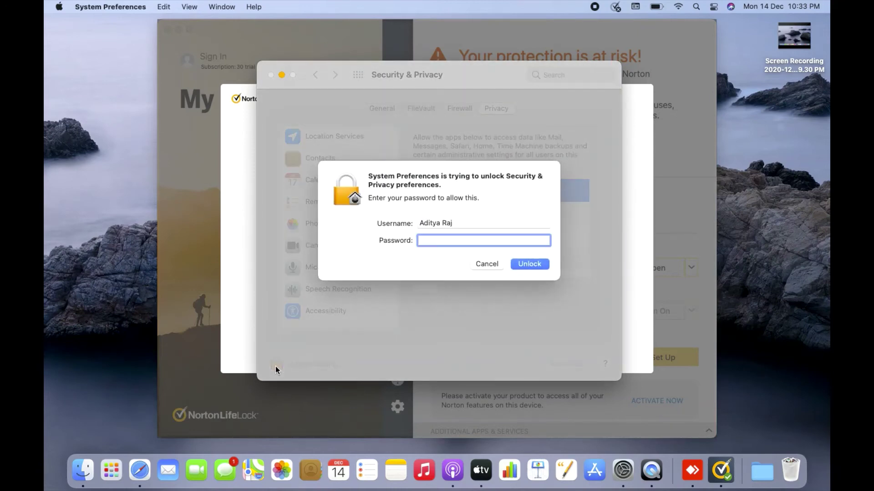
pyautogui.write('••••')
pyautogui.click(528, 263)
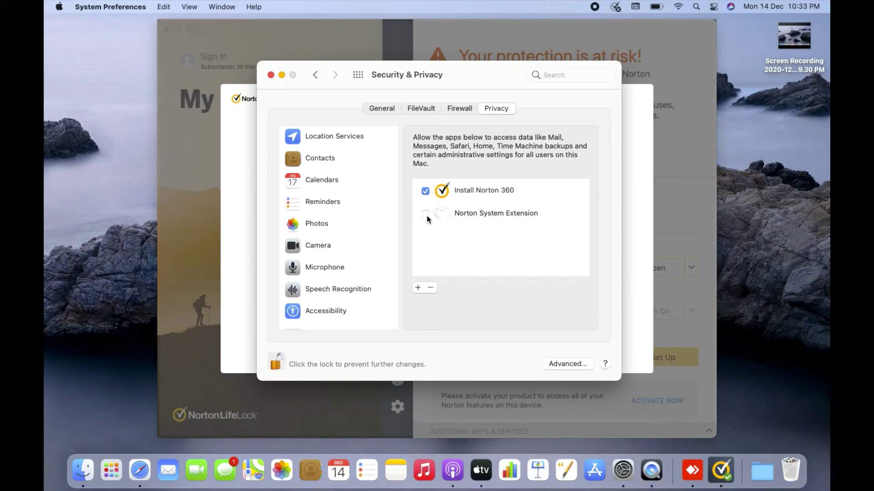
pyautogui.click(426, 215)
# Step: Look through the privacy categories from Location Services to Apple Advertising to check which apps have been granted access
pyautogui.click(325, 146)
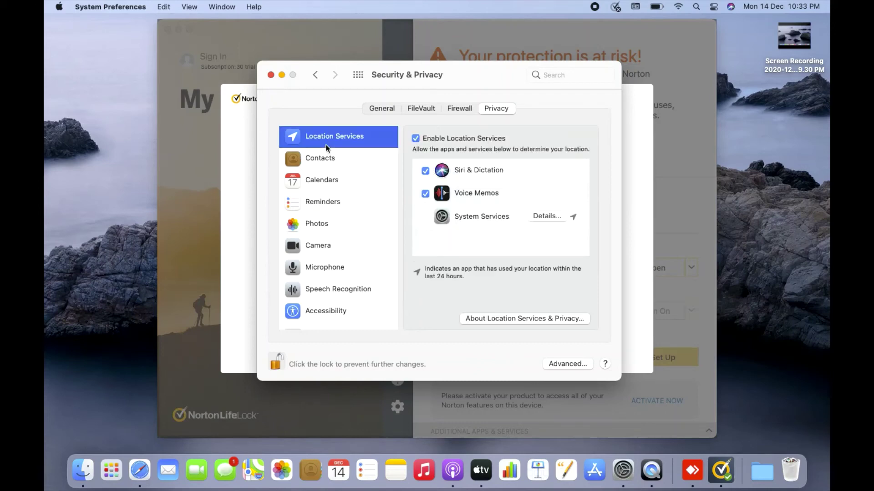
pyautogui.press('Down')
pyautogui.click(326, 146)
pyautogui.press('Down')
pyautogui.press('Down')
pyautogui.press('Down')
pyautogui.press('Down')
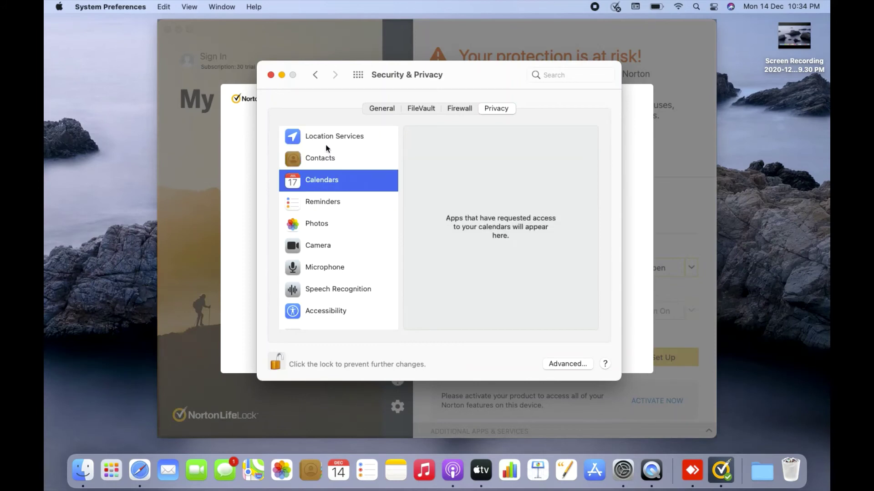
pyautogui.press('Down')
pyautogui.press('Down')
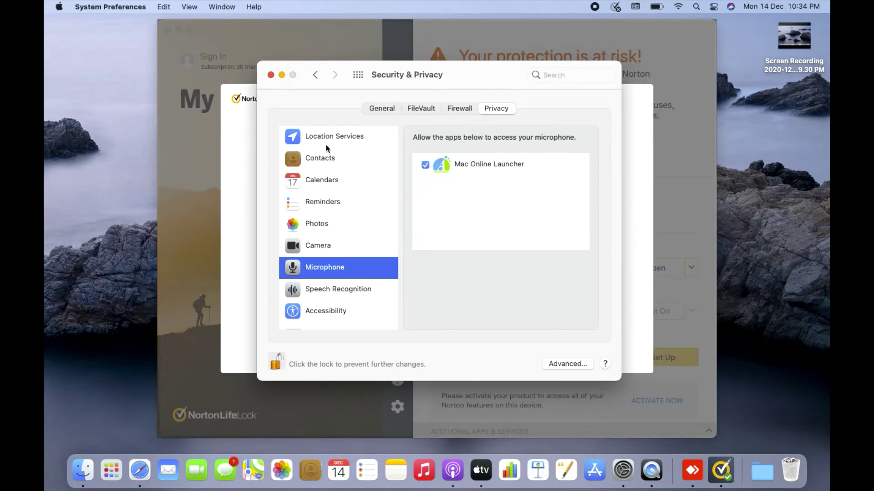
pyautogui.press('Down')
pyautogui.press('Down')
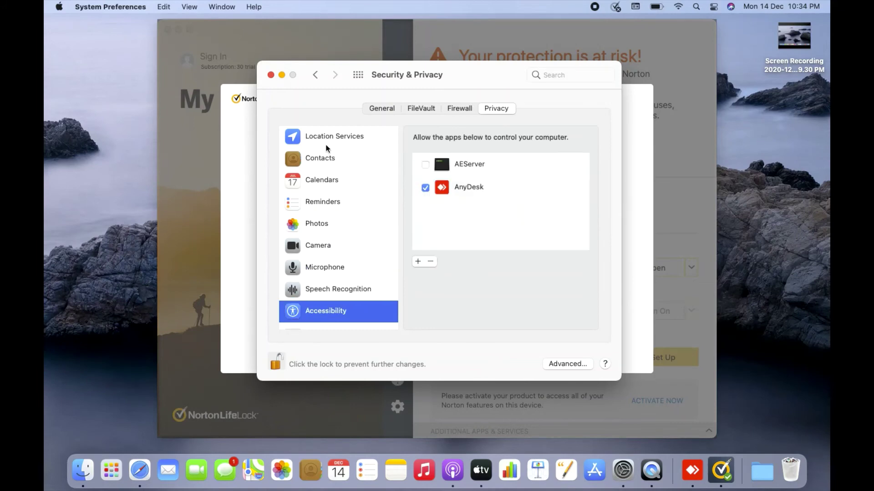
pyautogui.press('Up')
pyautogui.press('Down')
pyautogui.press('Down')
pyautogui.press('Down')
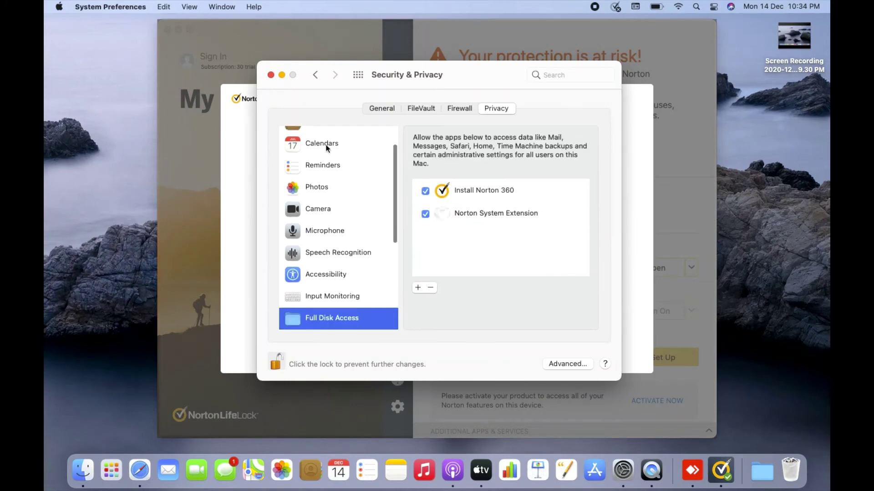
pyautogui.press('Down')
pyautogui.press('Up')
pyautogui.press('Down')
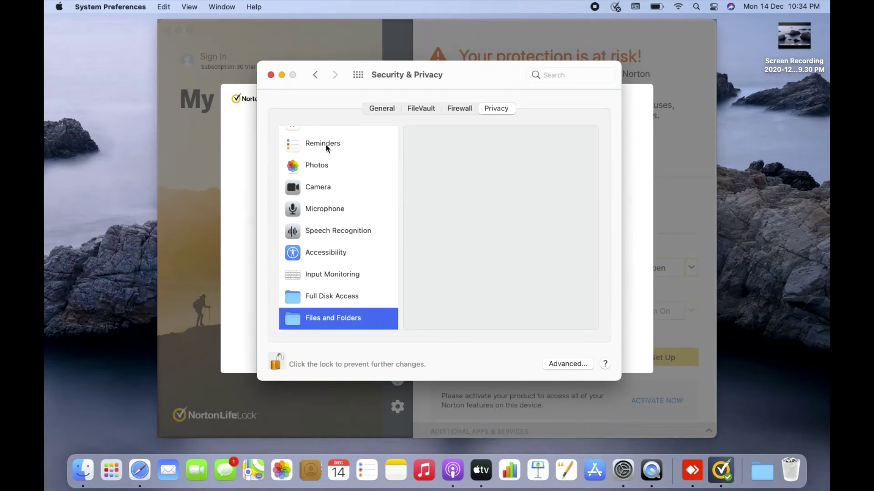
pyautogui.press('Down')
pyautogui.press('Up')
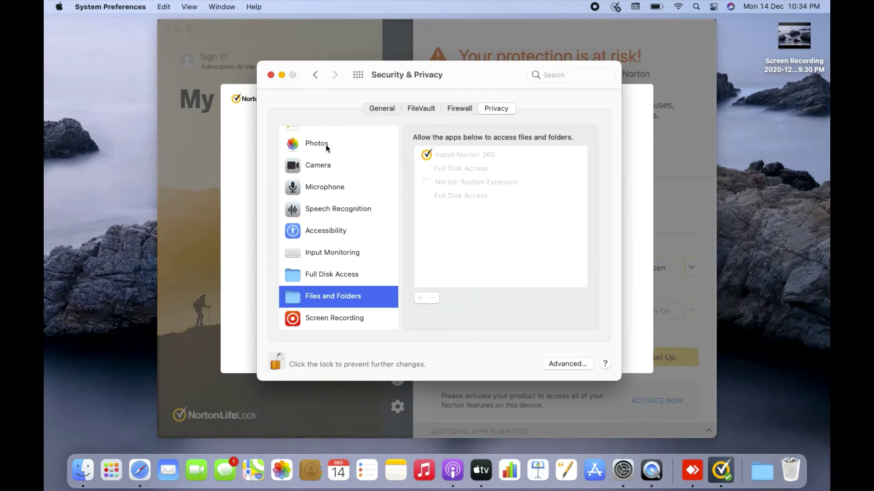
pyautogui.press('Down')
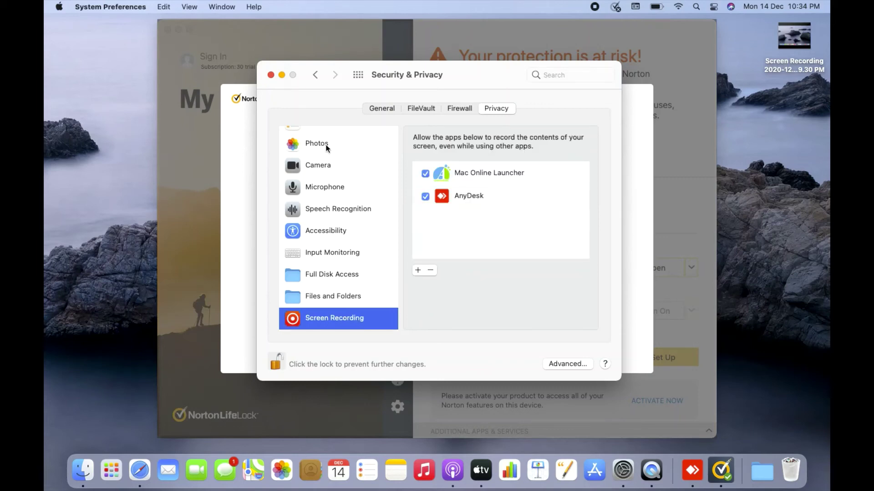
pyautogui.press('Down')
pyautogui.press('Down')
pyautogui.press('Down')
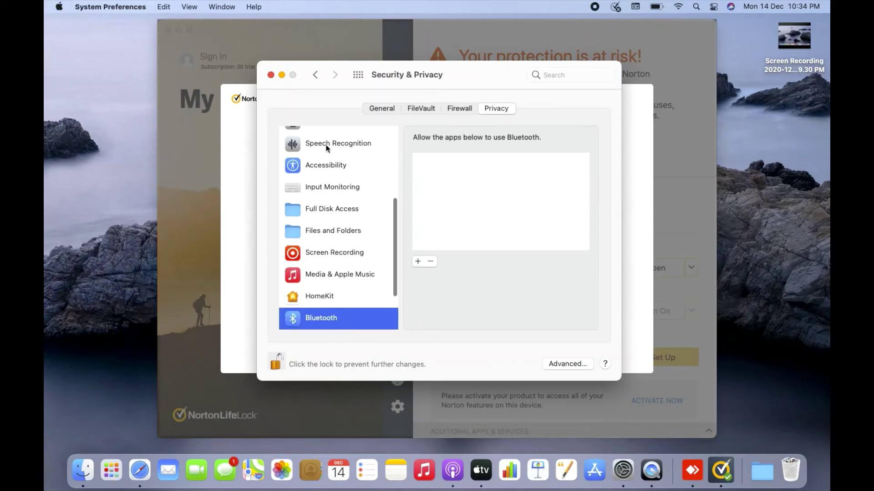
pyautogui.press('Down')
pyautogui.press('Down')
pyautogui.press('Down')
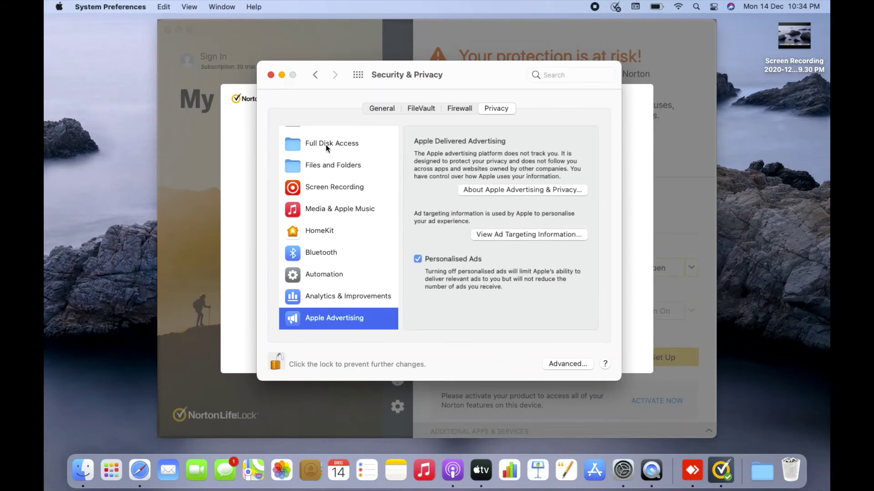
# Step: Lock and close the Security & Privacy preferences, and complete the Full Disk Access stage of the Norton 360 setup
pyautogui.click(276, 364)
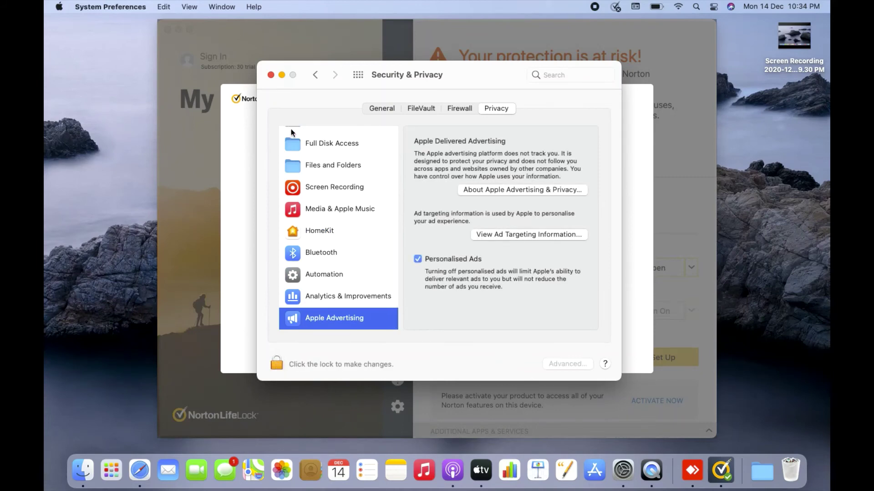
pyautogui.click(271, 75)
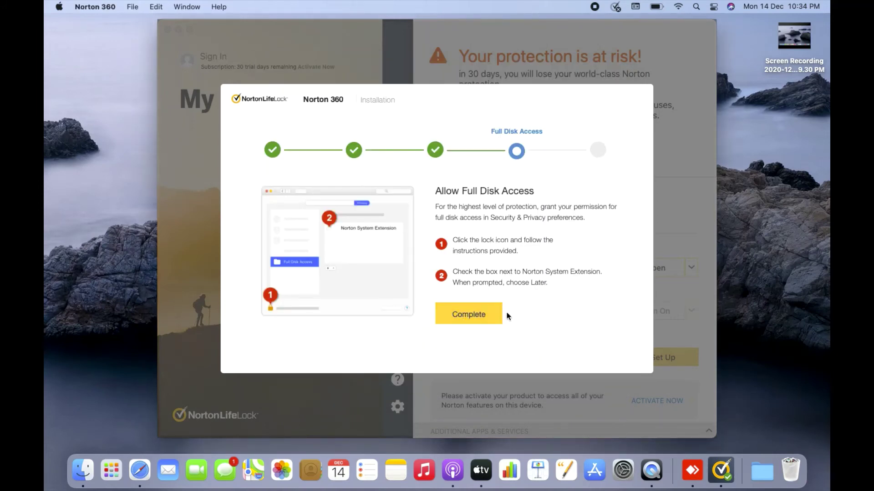
pyautogui.click(467, 315)
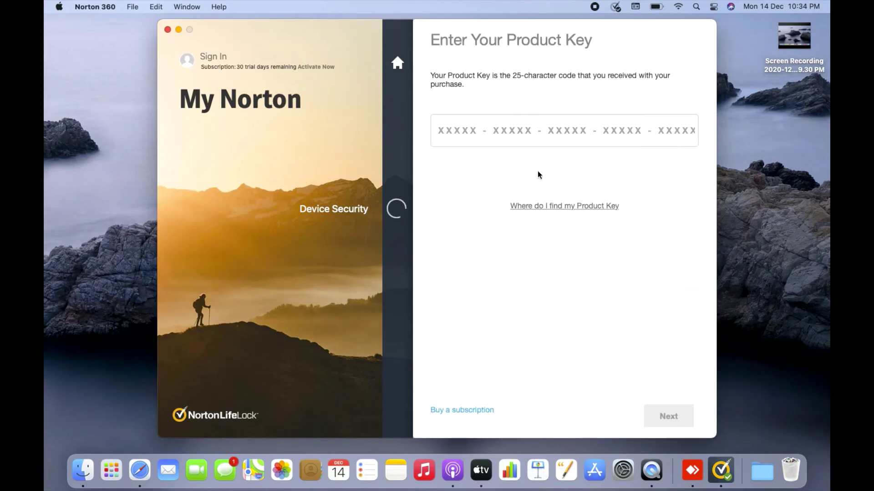
pyautogui.click(532, 136)
pyautogui.click(145, 468)
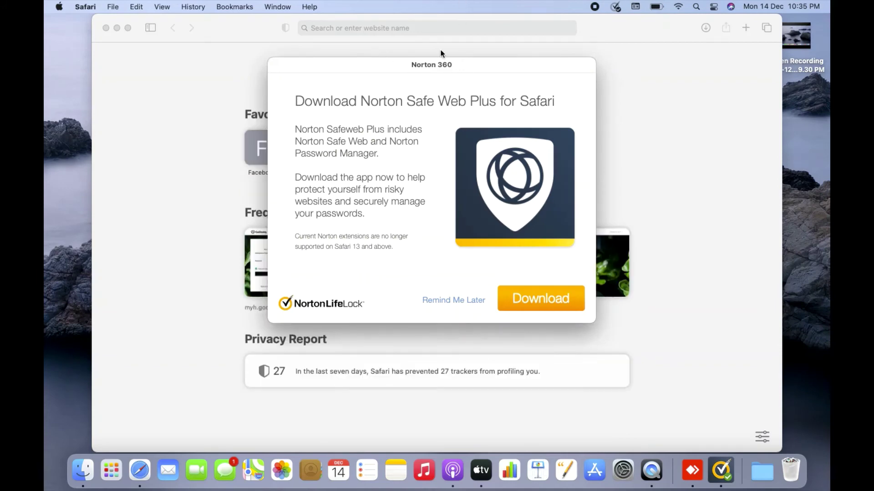
pyautogui.click(388, 28)
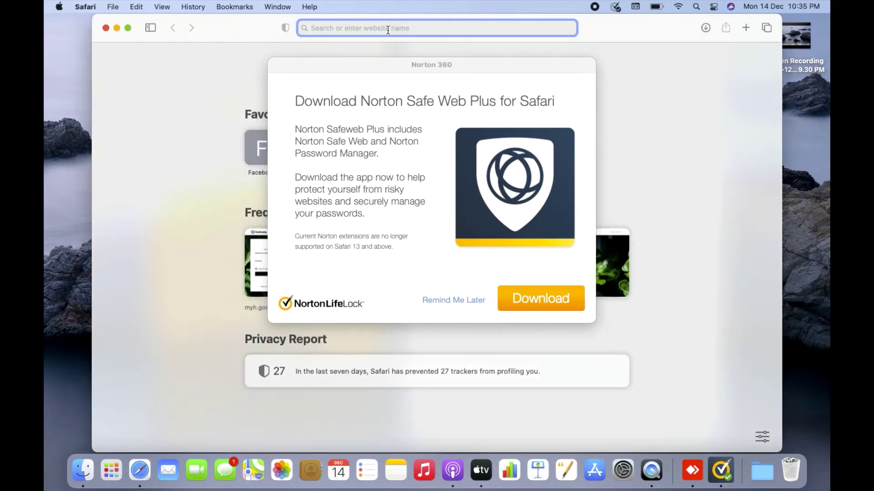
pyautogui.write('norton.com')
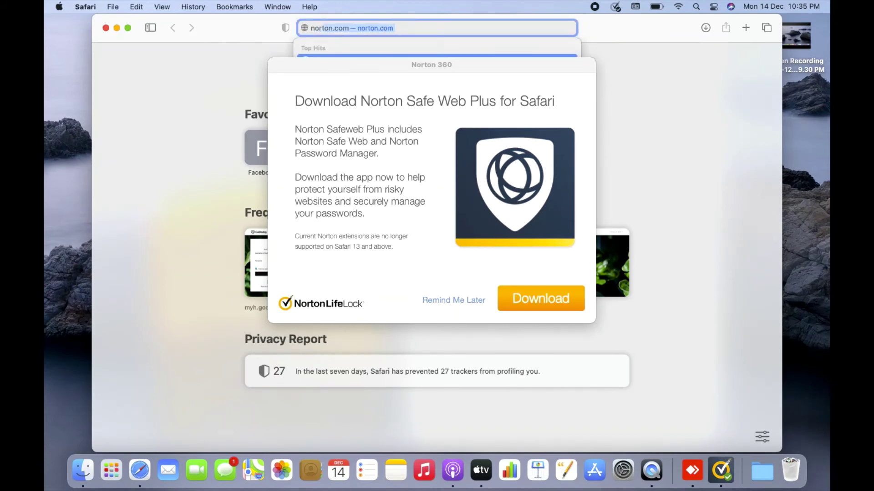
pyautogui.press('BackSpace')
pyautogui.press('BackSpace')
pyautogui.press('BackSpace')
pyautogui.press('BackSpace')
pyautogui.press('BackSpace')
pyautogui.press('BackSpace')
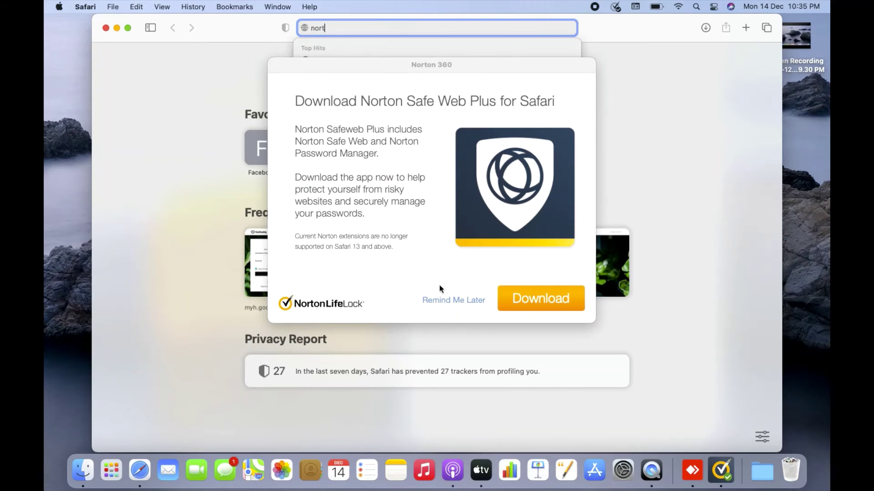
pyautogui.write('h')
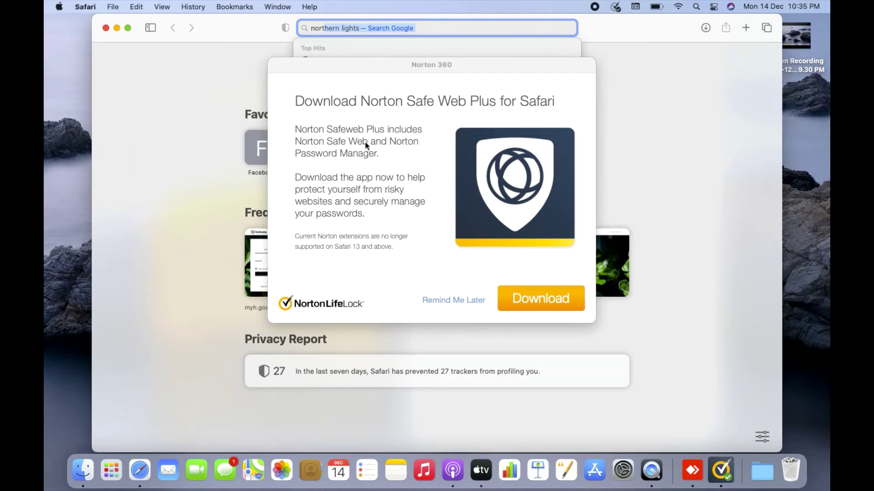
pyautogui.press('BackSpace')
pyautogui.press('BackSpace')
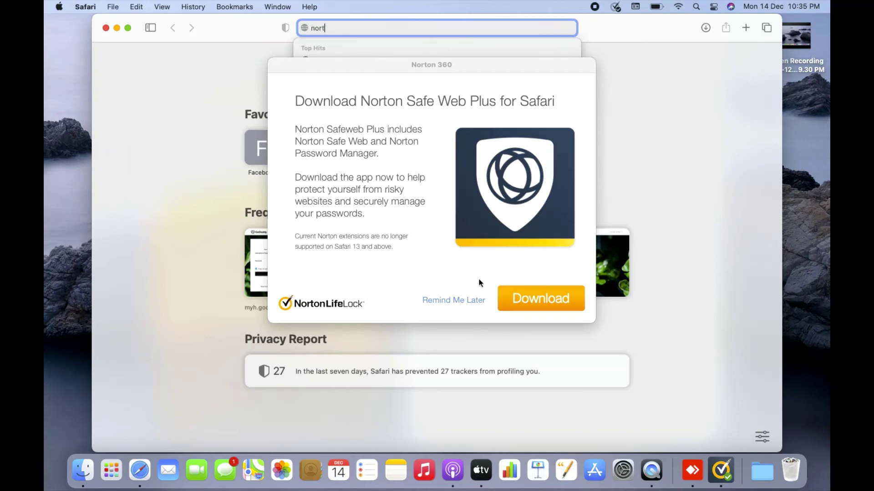
pyautogui.press('Down')
pyautogui.press('Down')
pyautogui.press('Down')
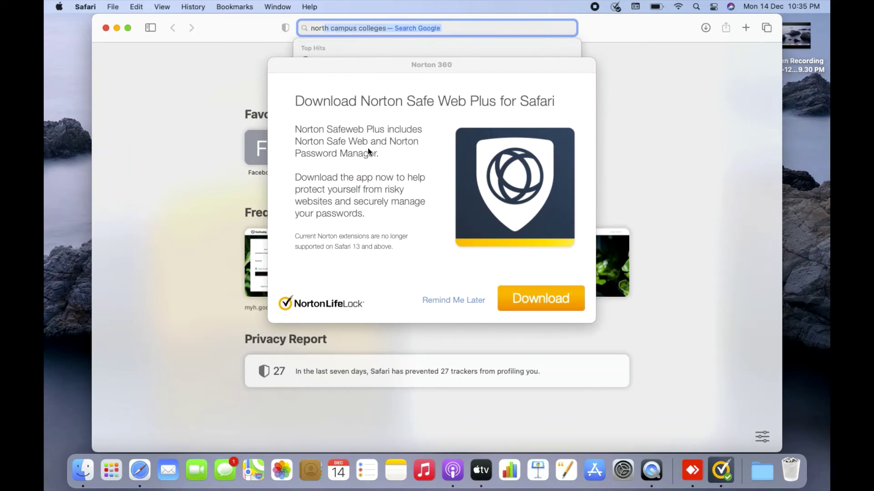
pyautogui.press('Up')
pyautogui.press('Up')
pyautogui.press('Up')
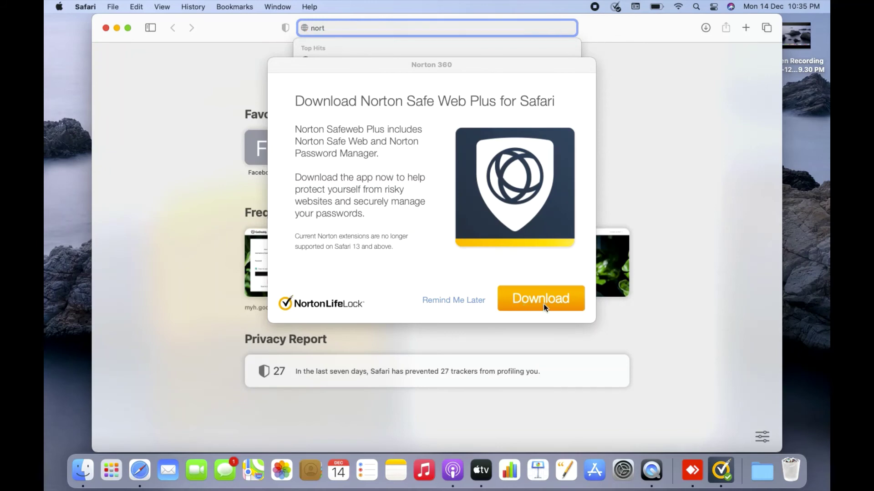
# Step: Accept the offered Safari add-on and get Norton Safe Web Plus from the App Store, signing in with the Apple ID password
pyautogui.click(543, 304)
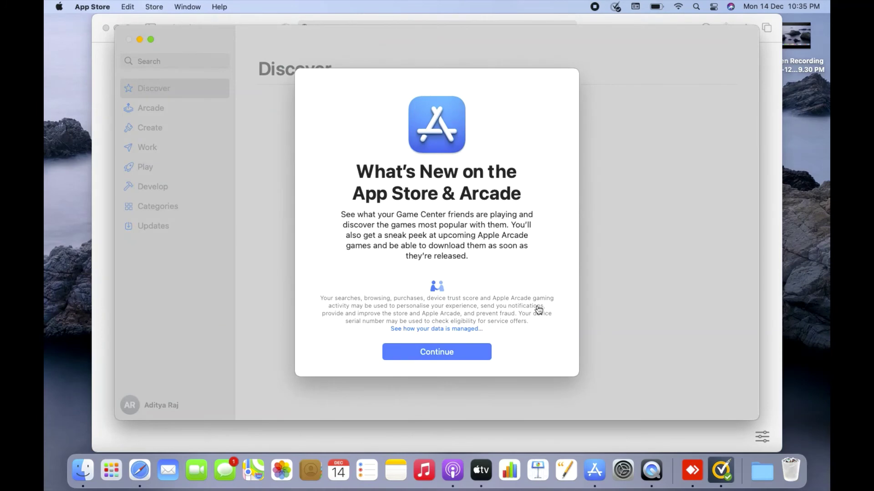
pyautogui.click(439, 353)
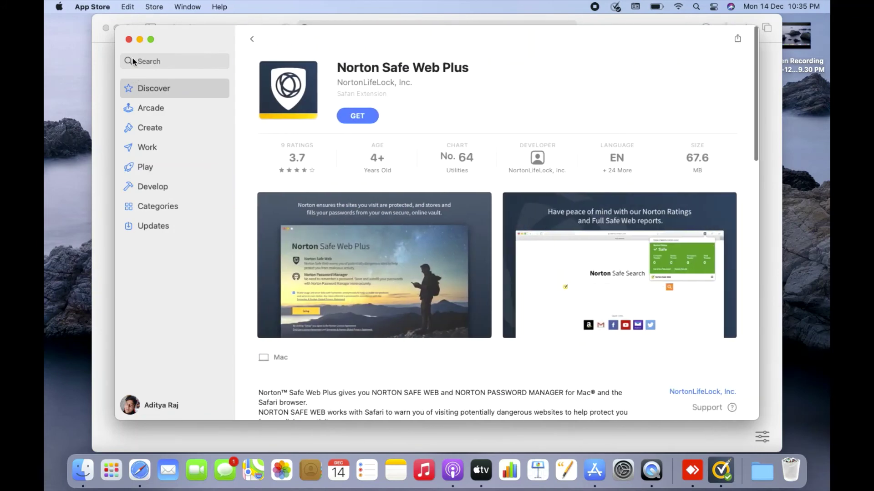
pyautogui.click(357, 116)
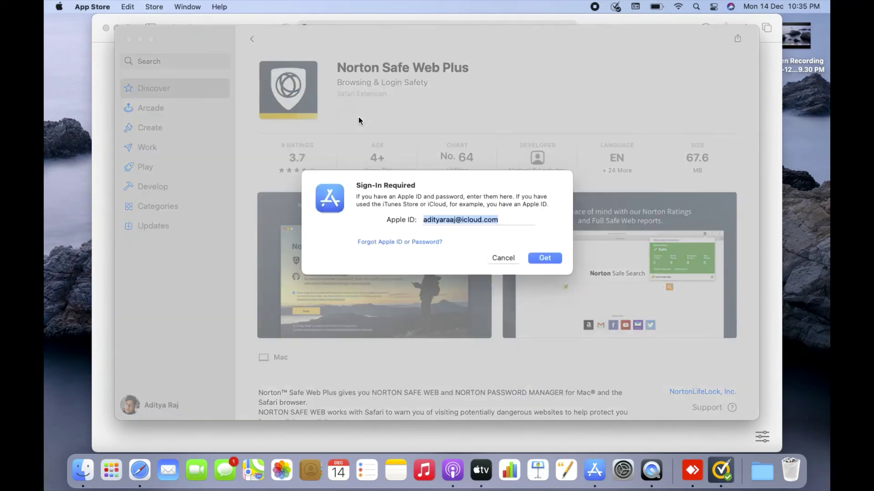
pyautogui.click(545, 260)
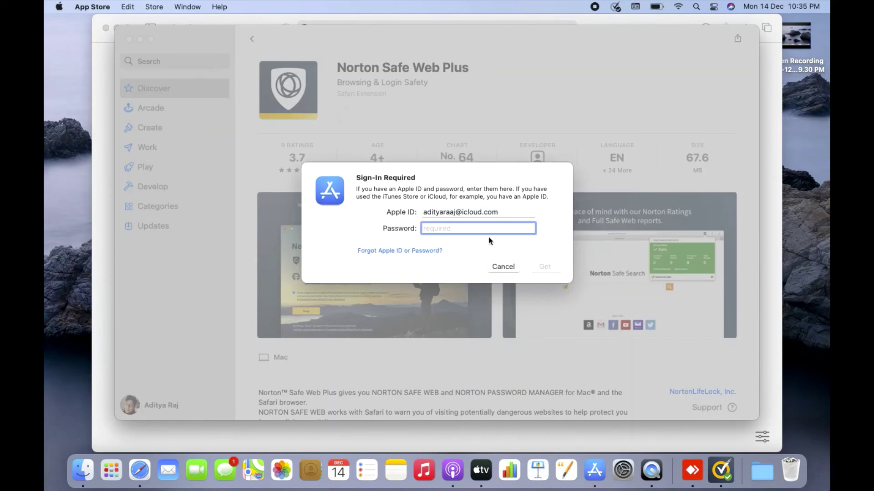
pyautogui.write('••••')
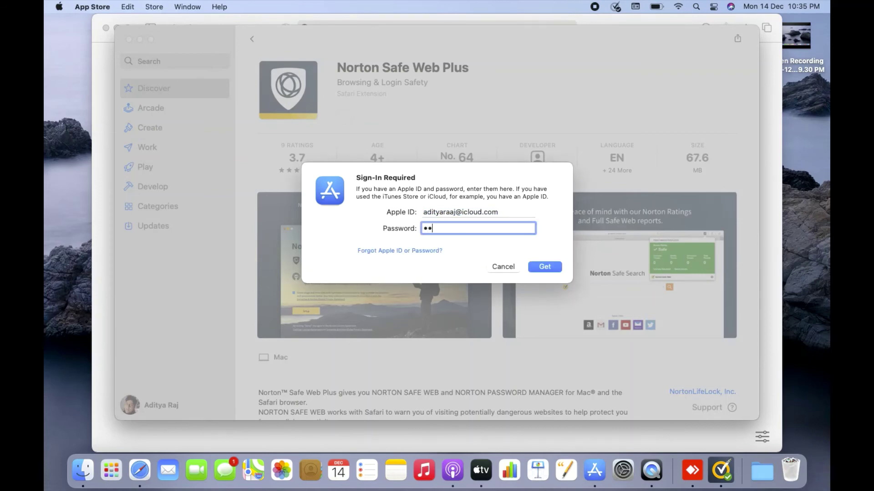
pyautogui.write('••••••')
pyautogui.click(550, 267)
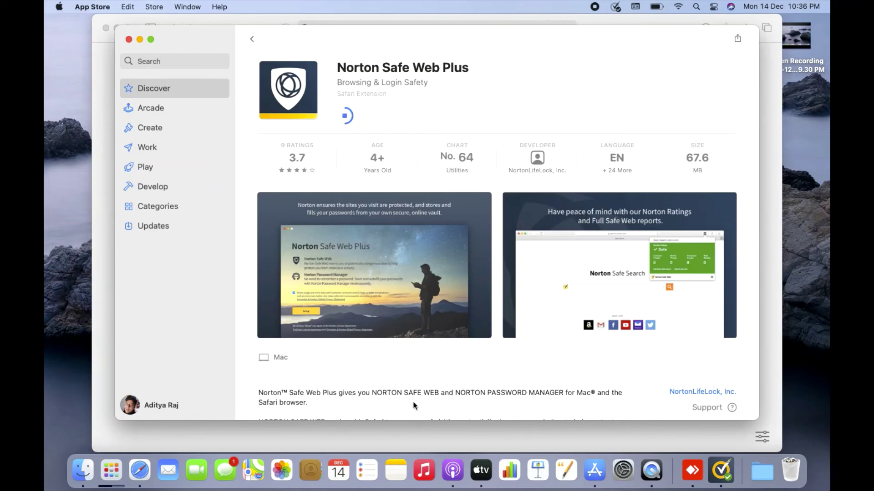
# Step: Look over the Norton Safe Web Plus description while it installs, open the app and start its setup
pyautogui.scroll(-10, 413, 405)
pyautogui.scroll(8, 413, 405)
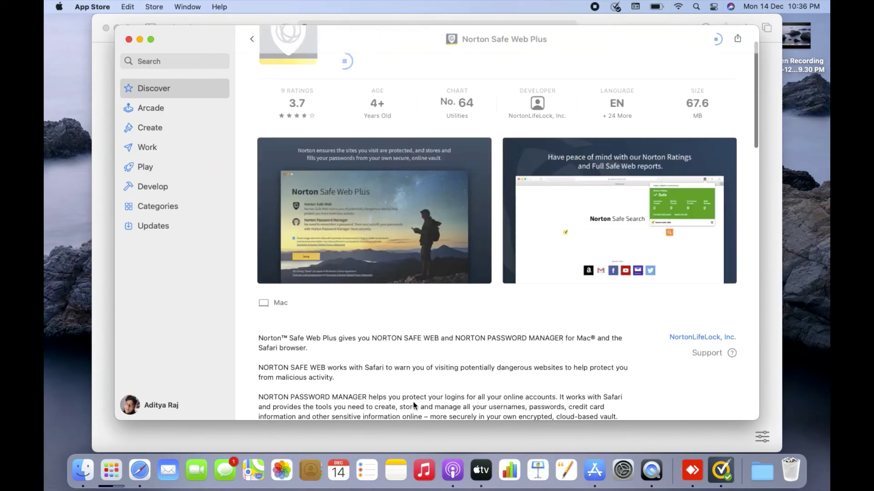
pyautogui.scroll(-3, 414, 405)
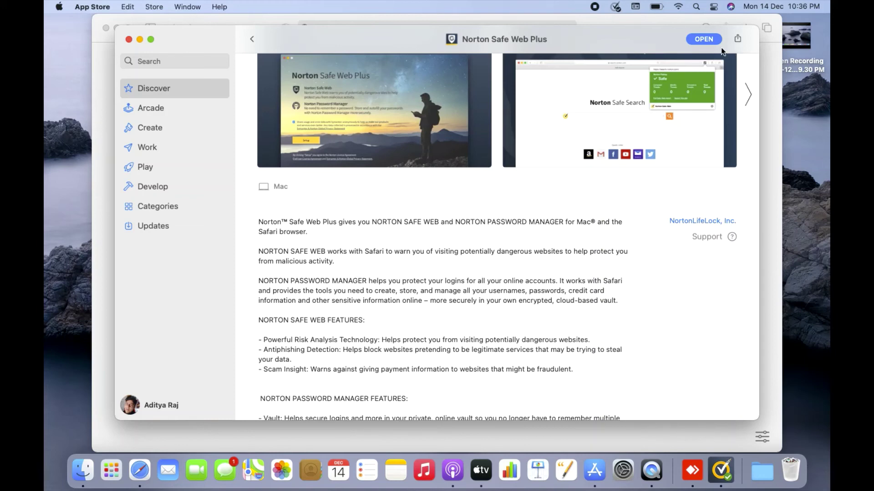
pyautogui.click(703, 39)
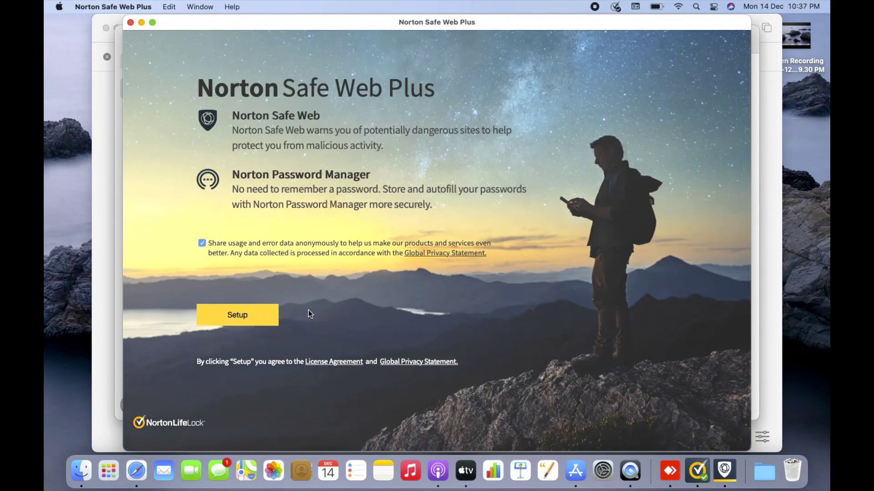
pyautogui.click(240, 328)
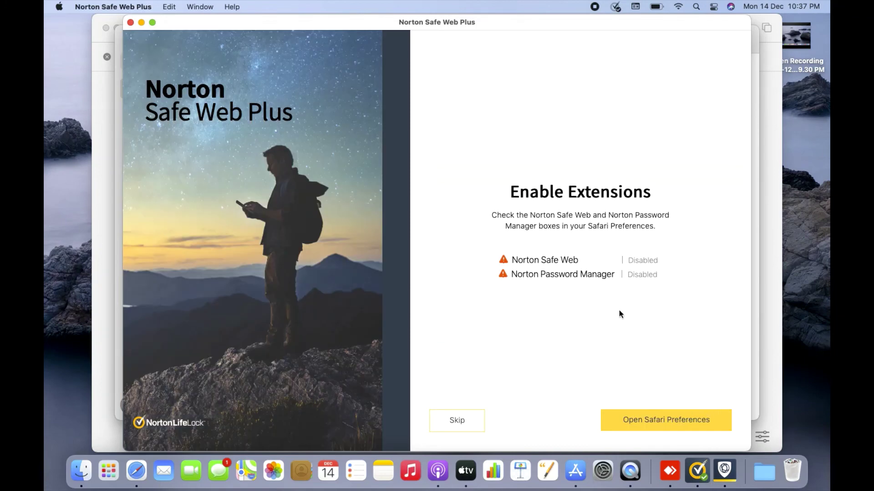
# Step: Turn on the Norton Safe Web extension in Safari's extension preferences, and close the preferences and the browser window
pyautogui.click(648, 421)
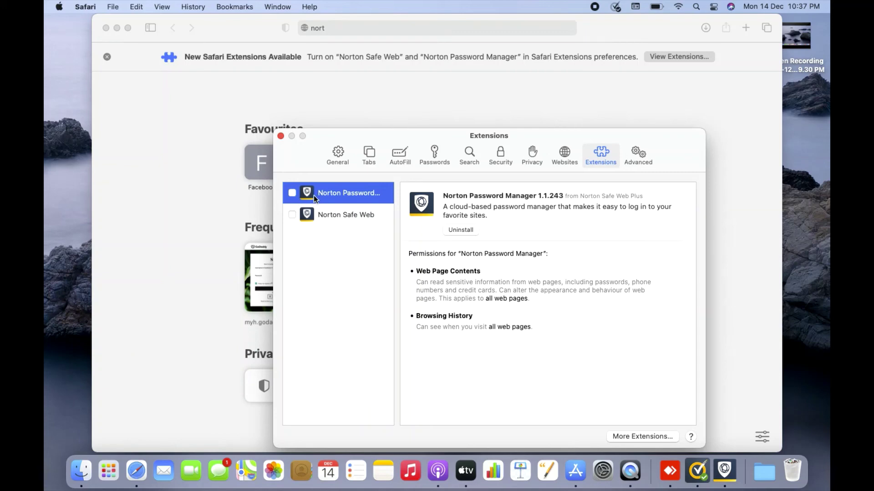
pyautogui.click(292, 215)
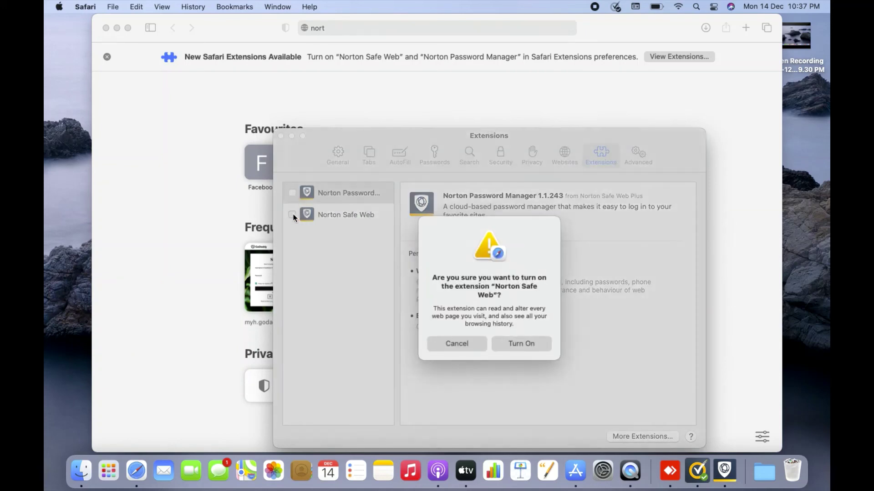
pyautogui.click(526, 345)
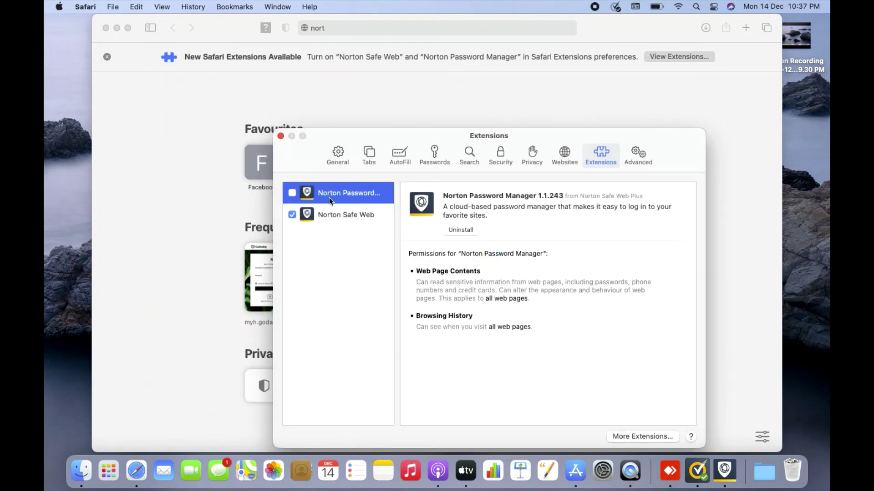
pyautogui.click(281, 136)
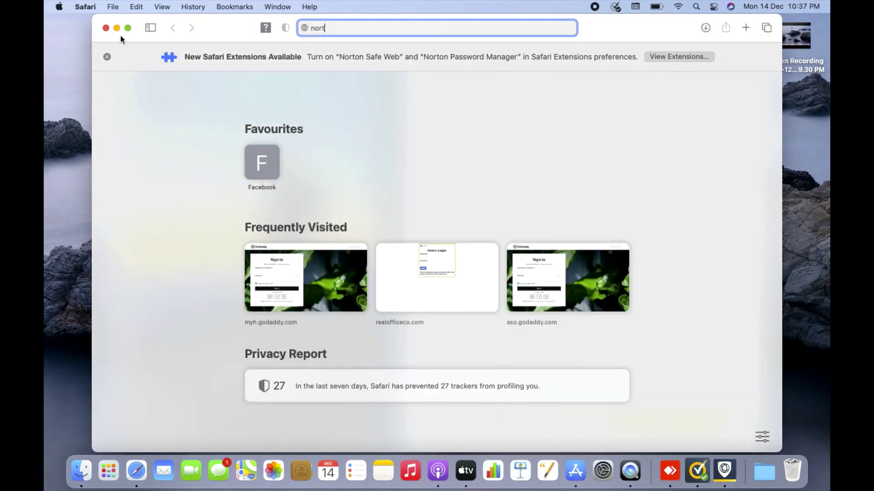
pyautogui.click(106, 29)
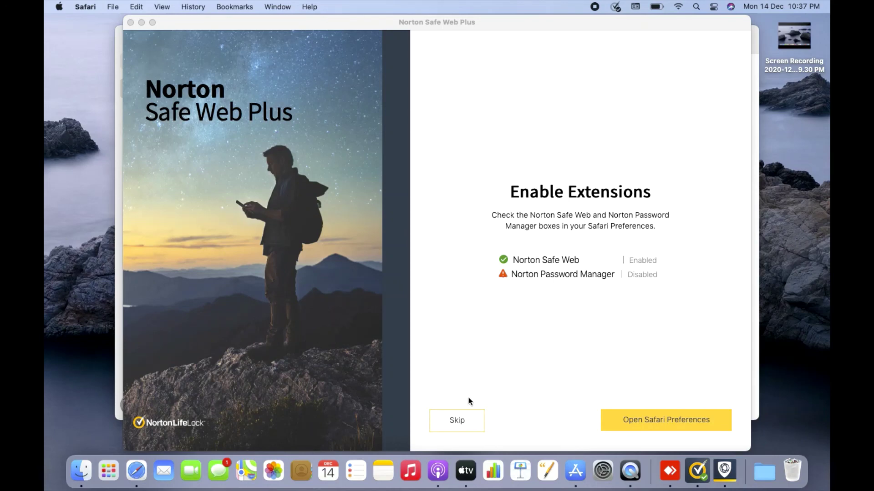
# Step: Skip enabling the Norton Password Manager extension, and close the Norton Safe Web Plus and App Store windows
pyautogui.click(463, 426)
pyautogui.click(463, 426)
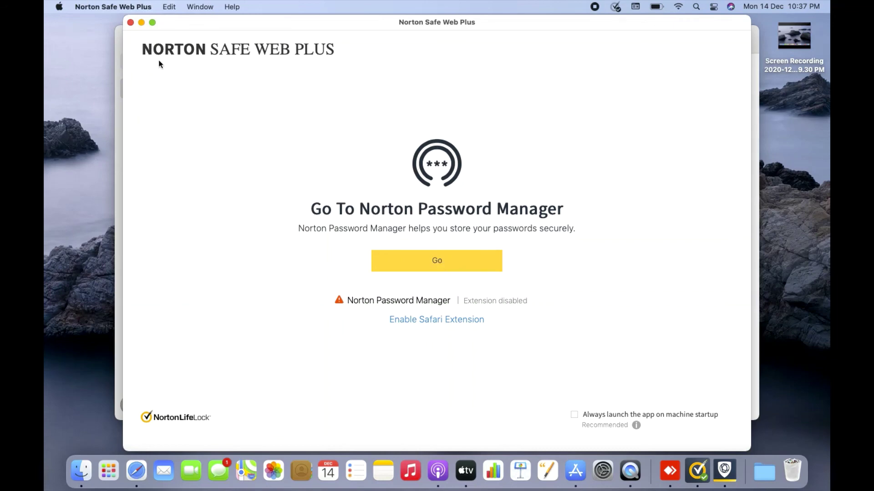
pyautogui.click(131, 23)
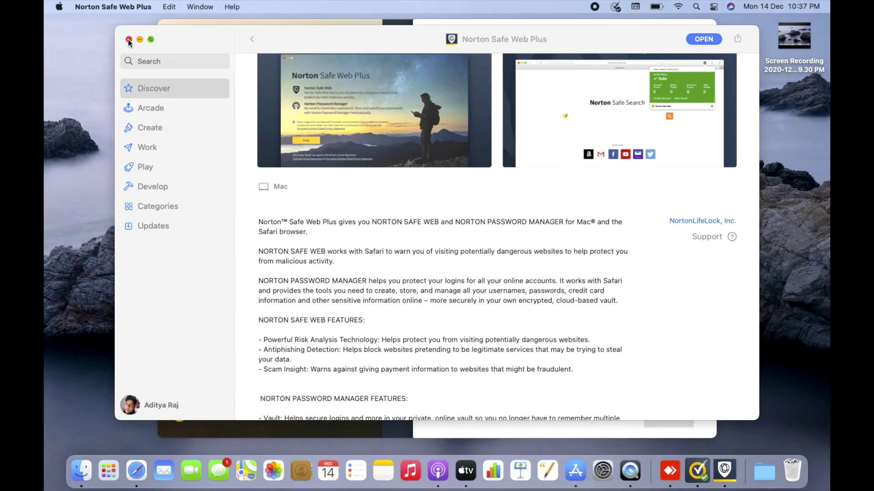
pyautogui.click(128, 39)
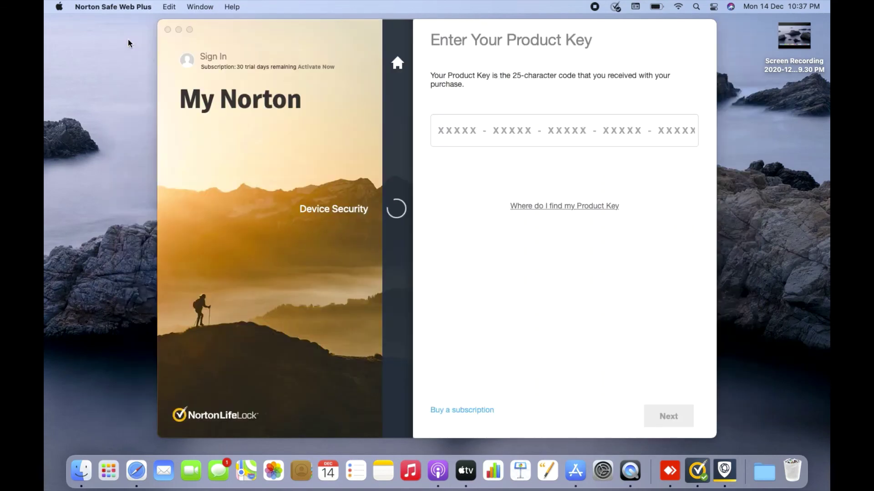
# Step: Leave the product key entry in Norton 360 empty, switch to Safari and go to norton.com/setup
pyautogui.click(525, 141)
pyautogui.click(541, 130)
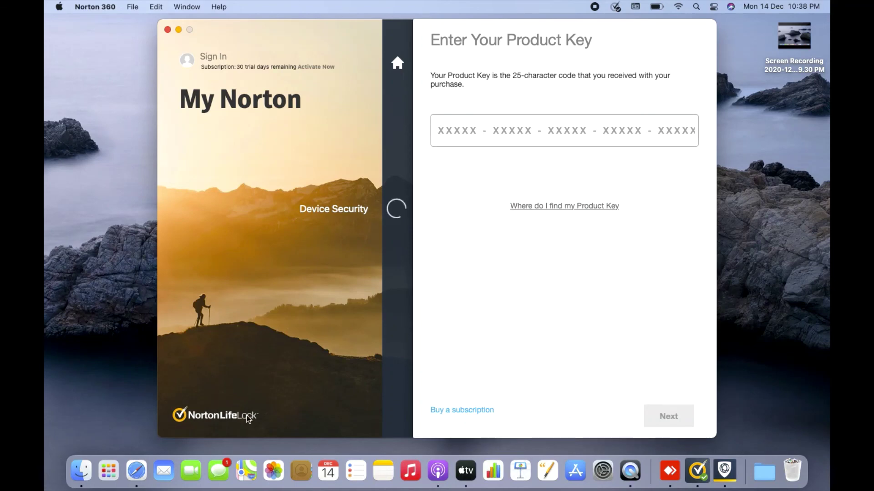
pyautogui.click(141, 469)
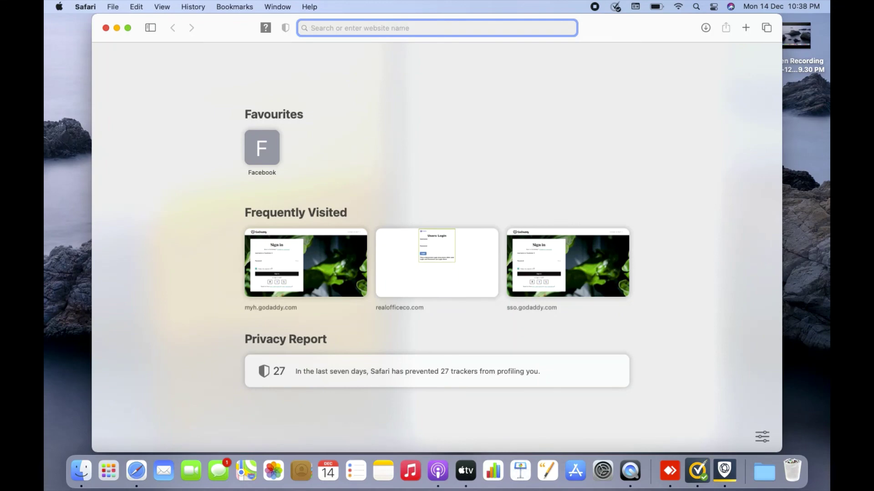
pyautogui.write('nort')
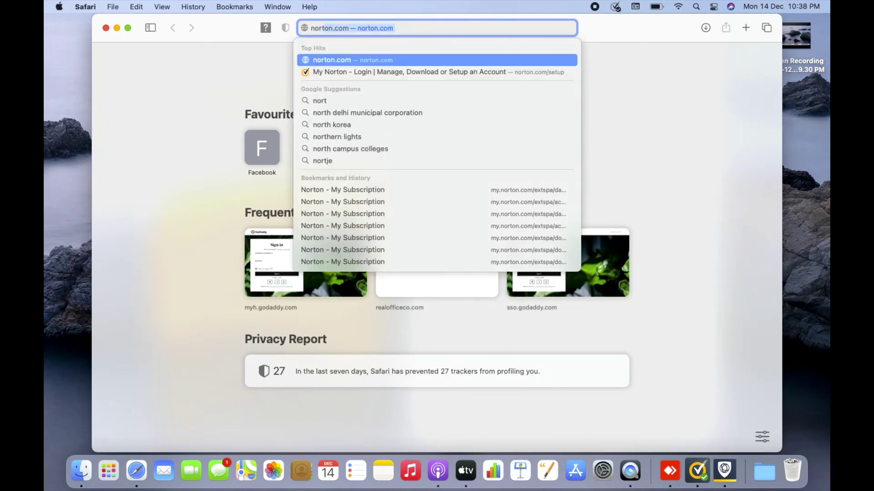
pyautogui.write('on.com')
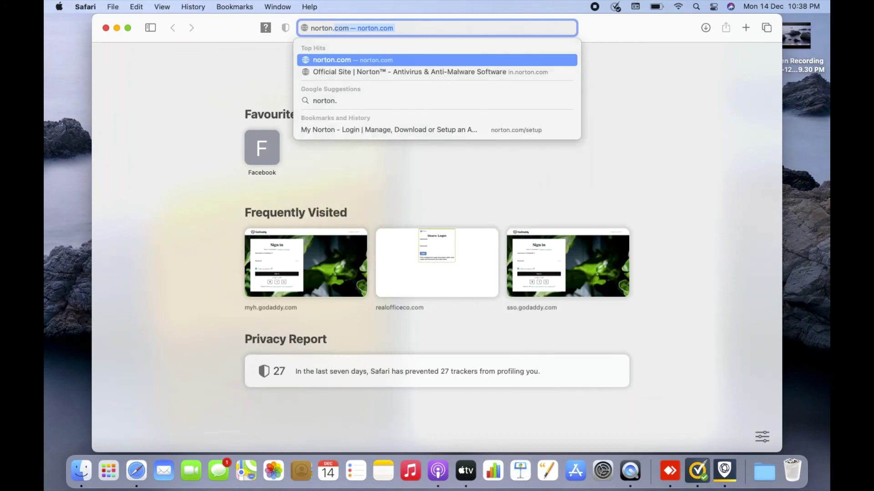
pyautogui.write('/s')
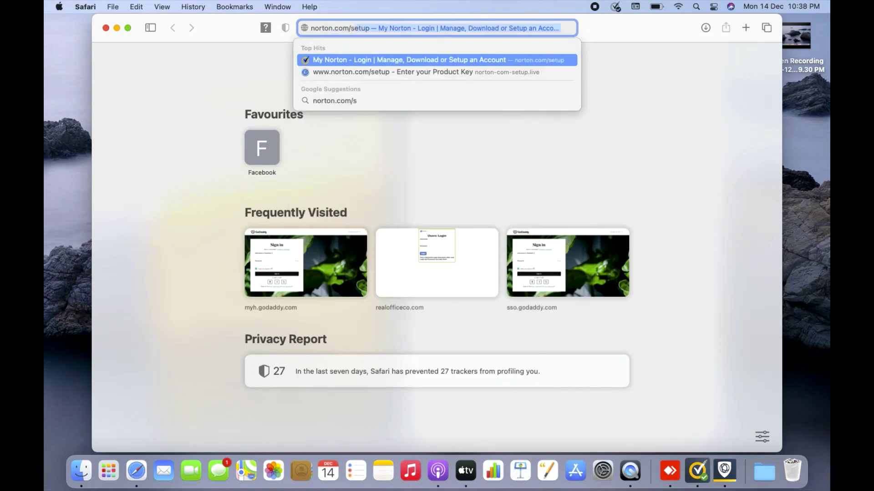
pyautogui.write('etup')
pyautogui.press('Return')
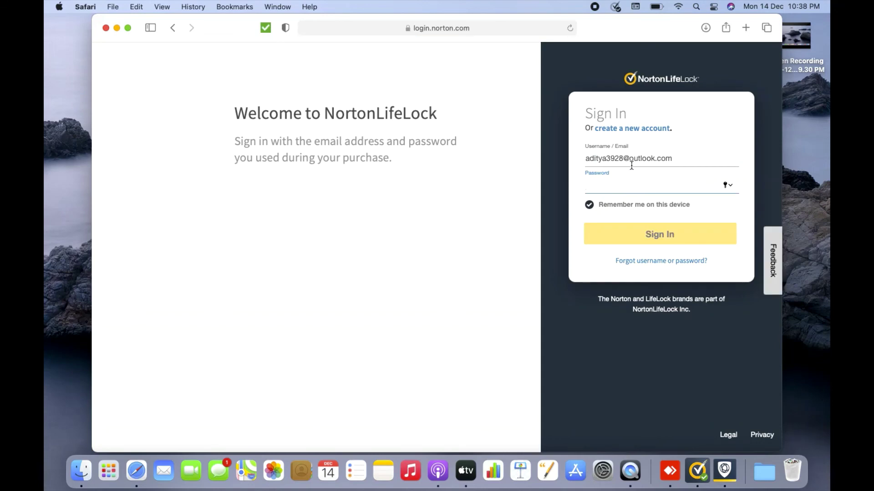
# Step: Sign in to the existing Norton account with the account password, and dismiss the Get Started page
pyautogui.write('•')
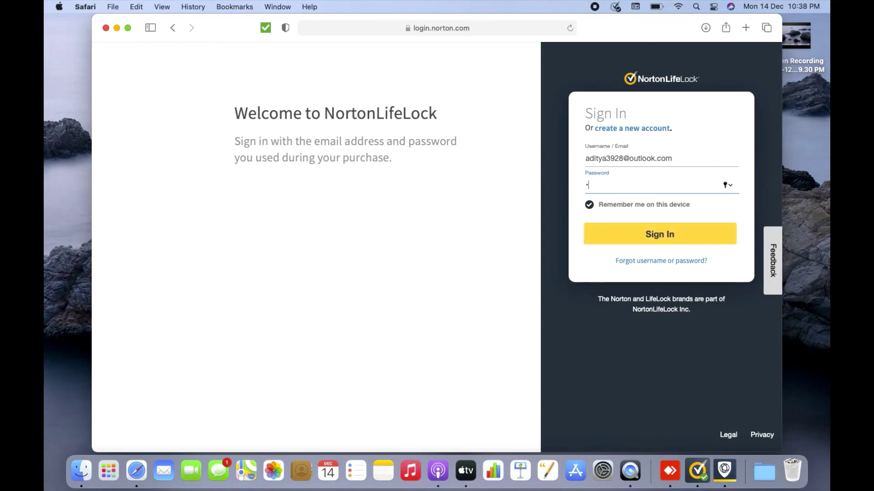
pyautogui.write('•••••••')
pyautogui.click(625, 228)
pyautogui.click(432, 304)
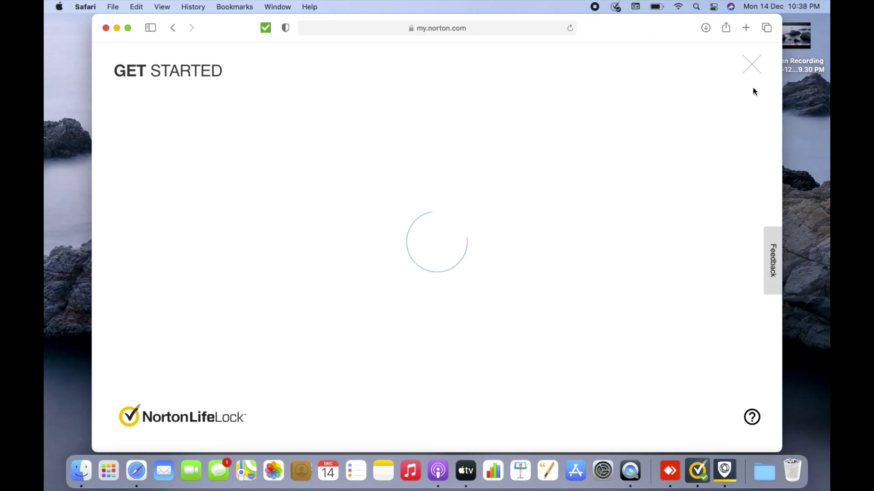
pyautogui.click(751, 65)
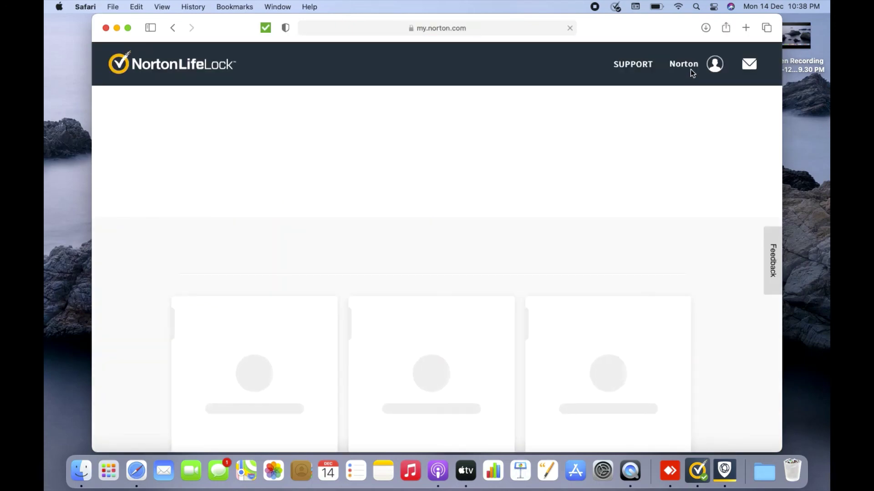
# Step: Open the Norton account's My Subscriptions page and copy the product key of the Norton 360 Premium subscription
pyautogui.moveTo(690, 70)
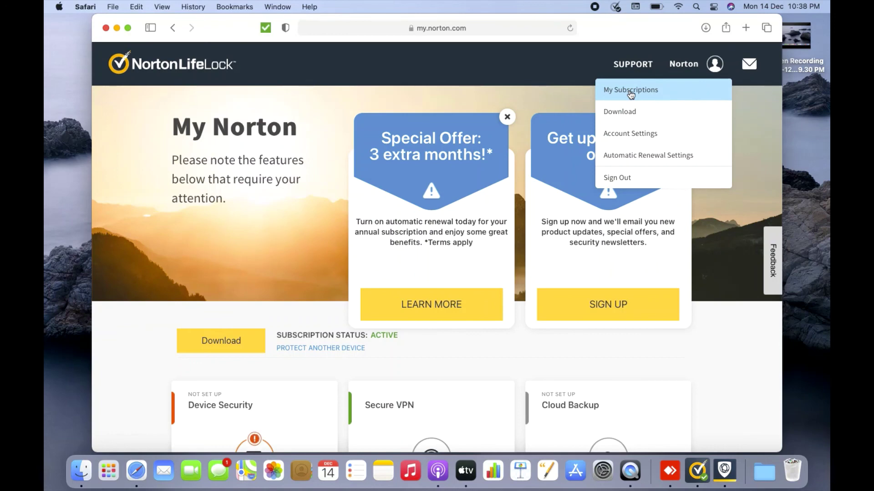
pyautogui.click(630, 91)
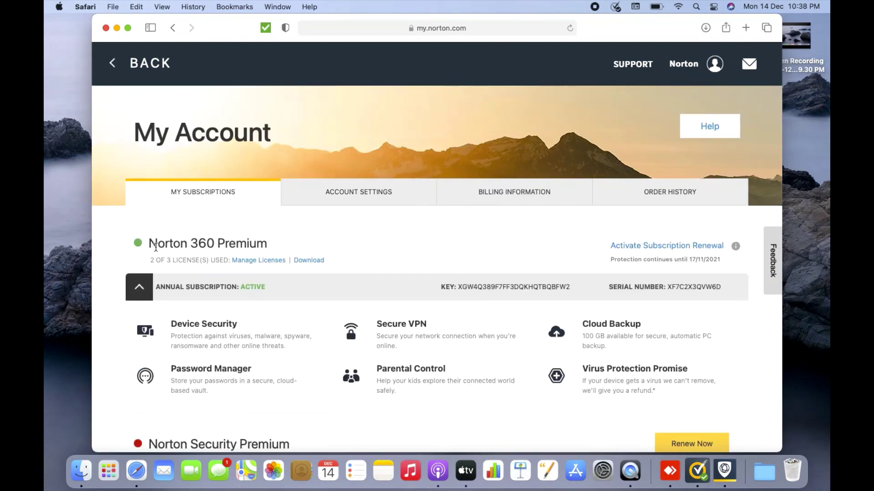
pyautogui.moveTo(155, 247); pyautogui.dragTo(249, 246)
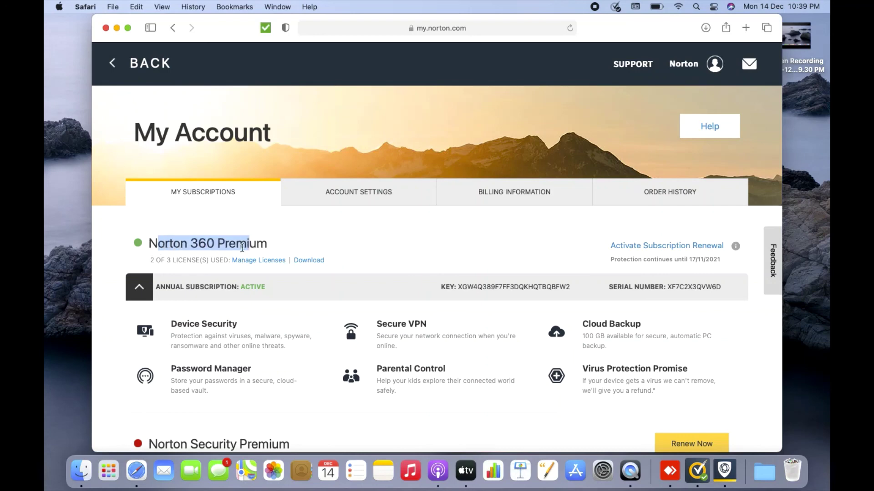
pyautogui.click(193, 258)
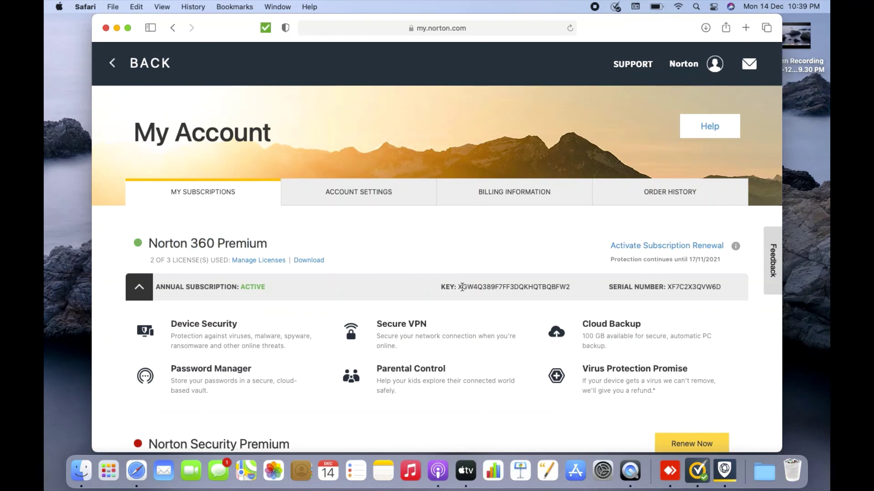
pyautogui.moveTo(460, 286); pyautogui.dragTo(568, 287)
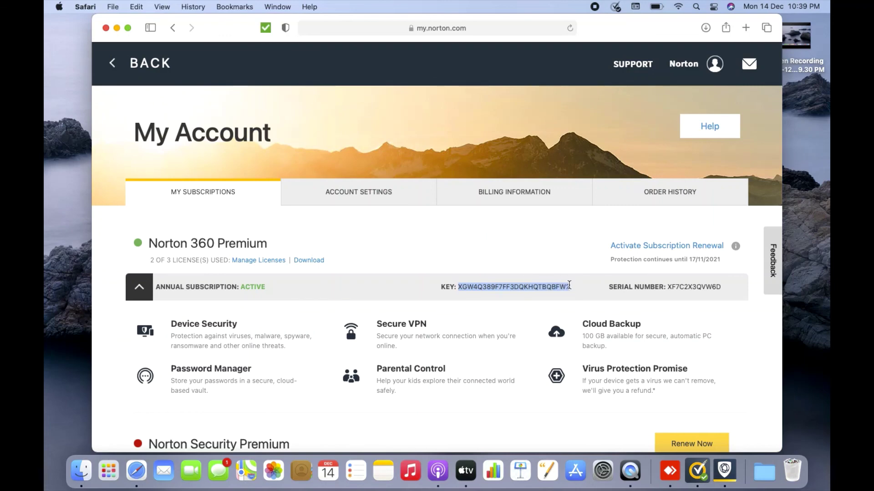
pyautogui.rightClick(556, 291)
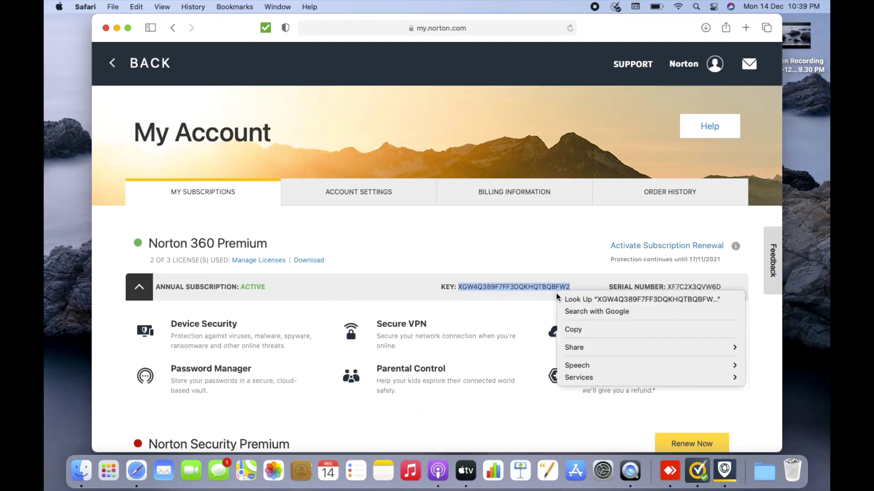
pyautogui.click(576, 331)
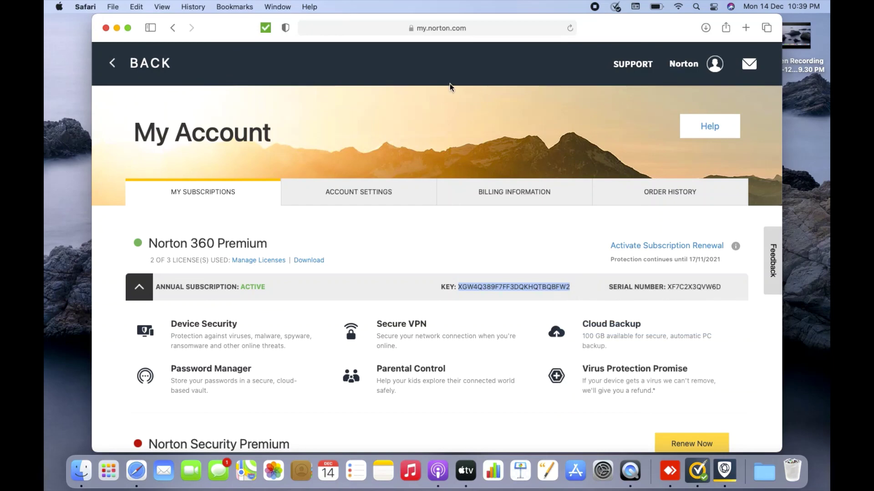
# Step: Minimize the Safari window, switch to Norton 360, and paste the copied product key into the Enter Your Product Key field
pyautogui.click(117, 29)
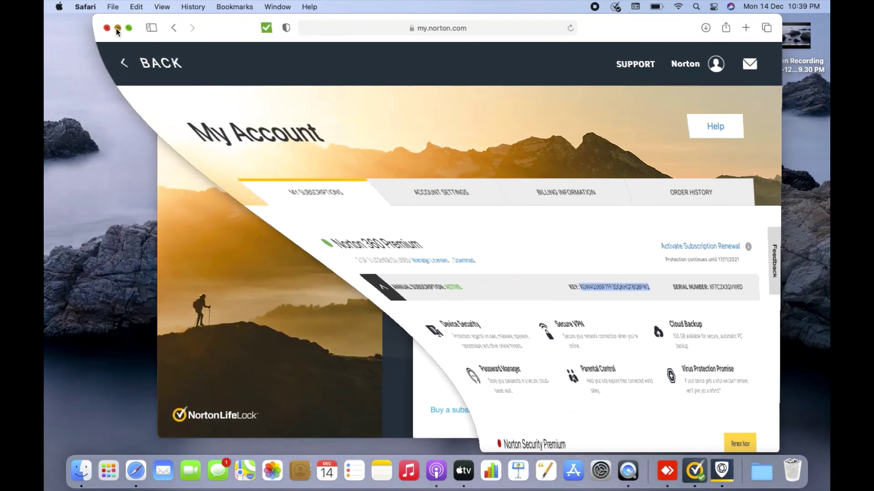
pyautogui.click(527, 137)
pyautogui.rightClick(527, 135)
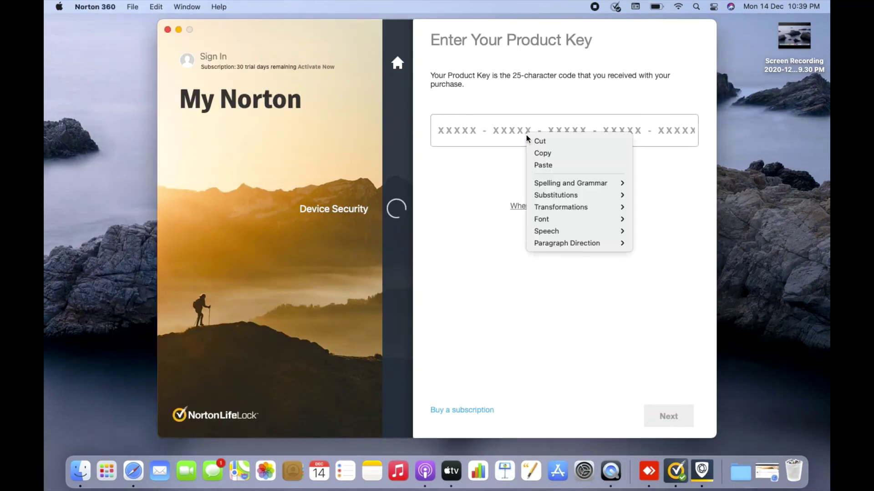
pyautogui.click(548, 165)
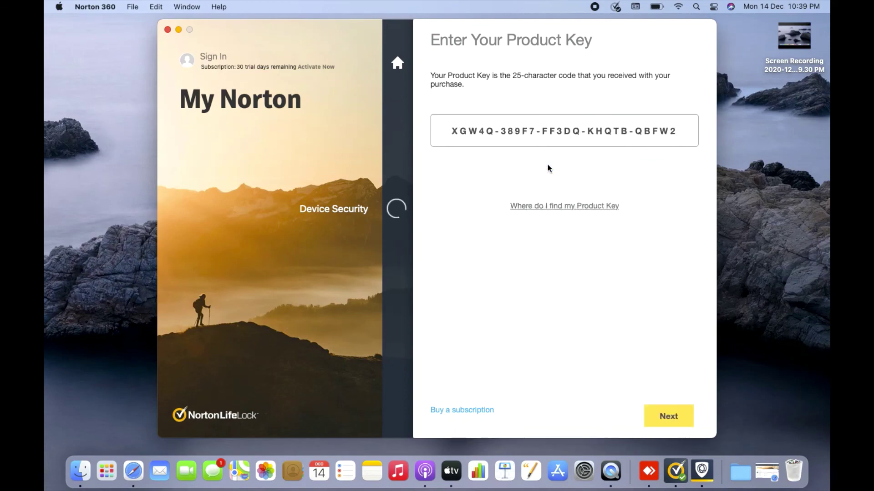